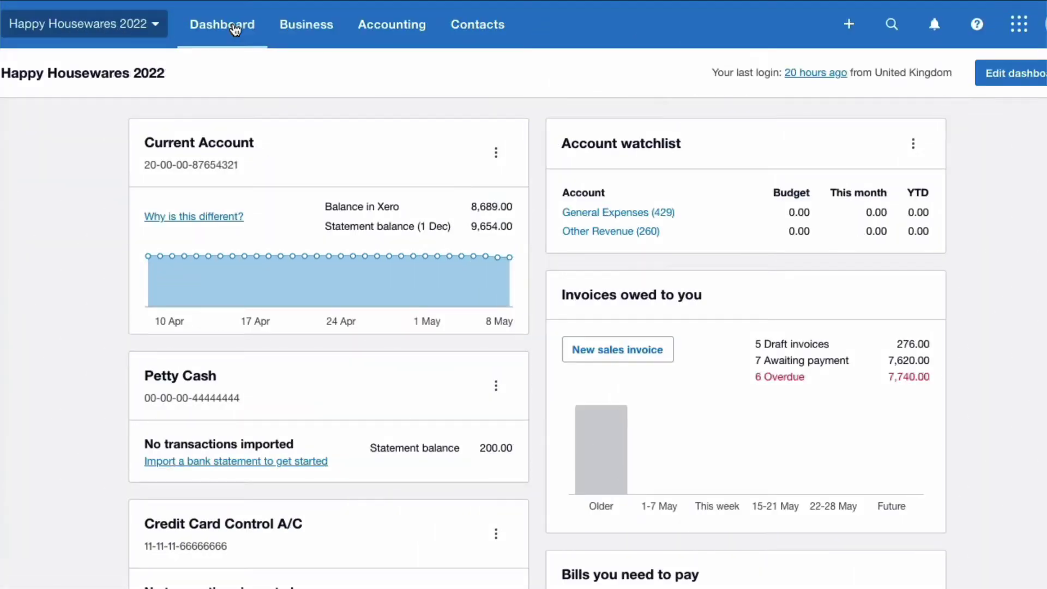
- Open Financial settings under Accounting > Advanced to check the 30 April year end
click(402, 30)
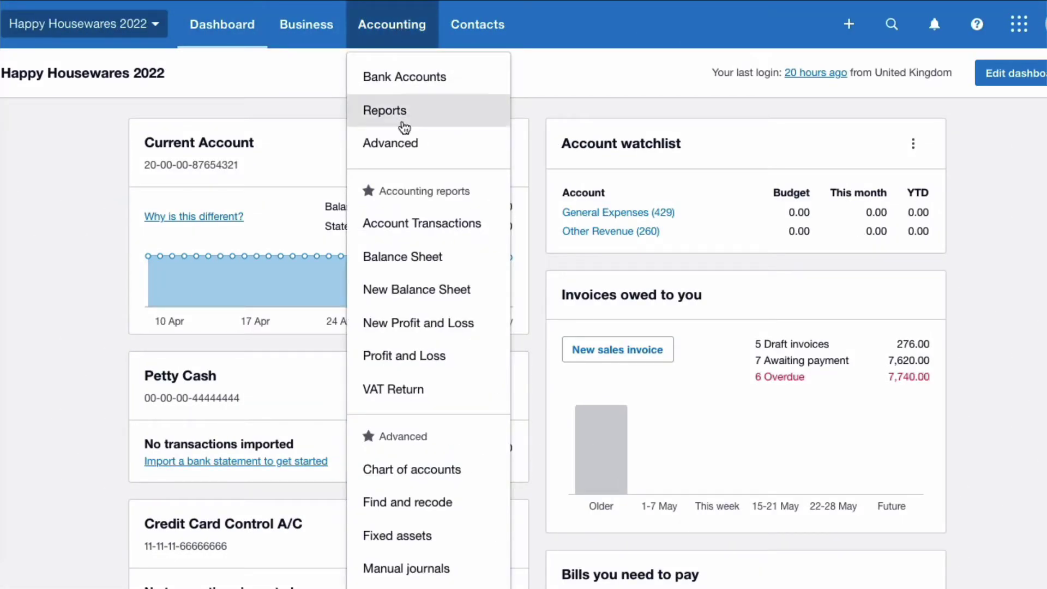
click(408, 148)
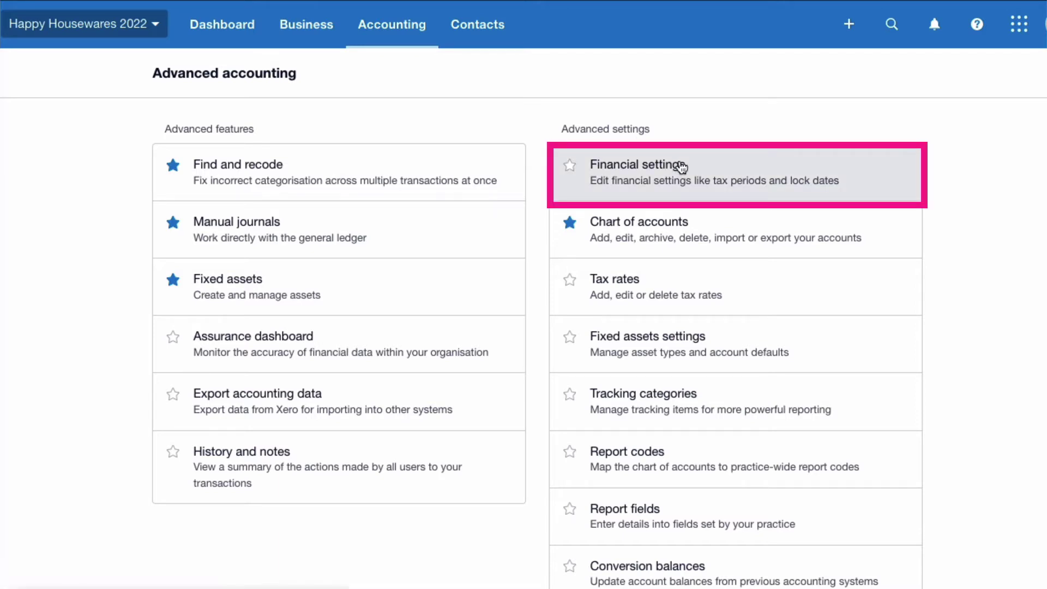
click(681, 167)
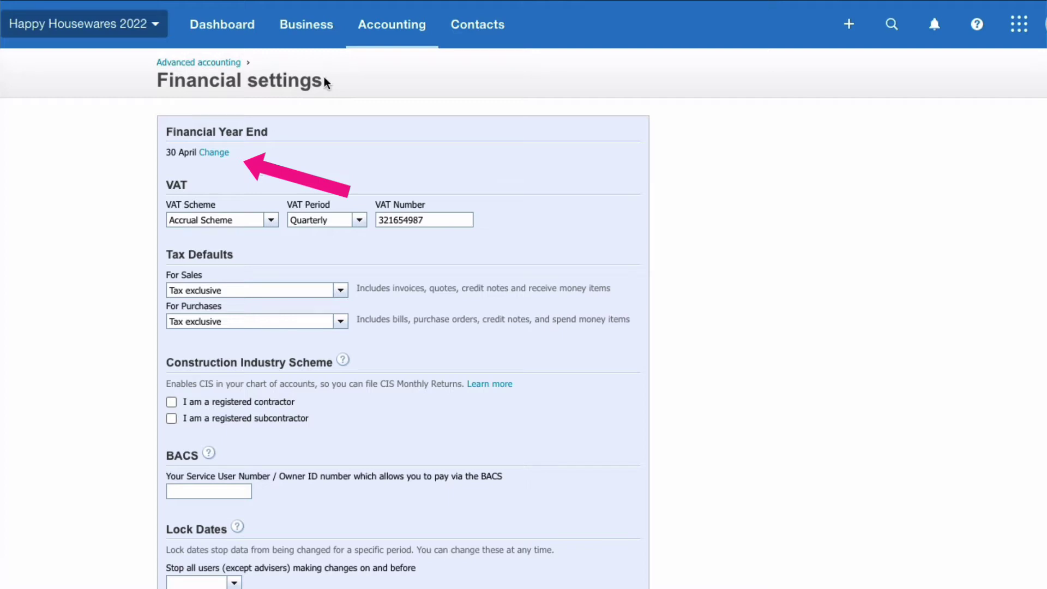
- Open the New Profit and Loss with Compare with set to None and update it
click(419, 35)
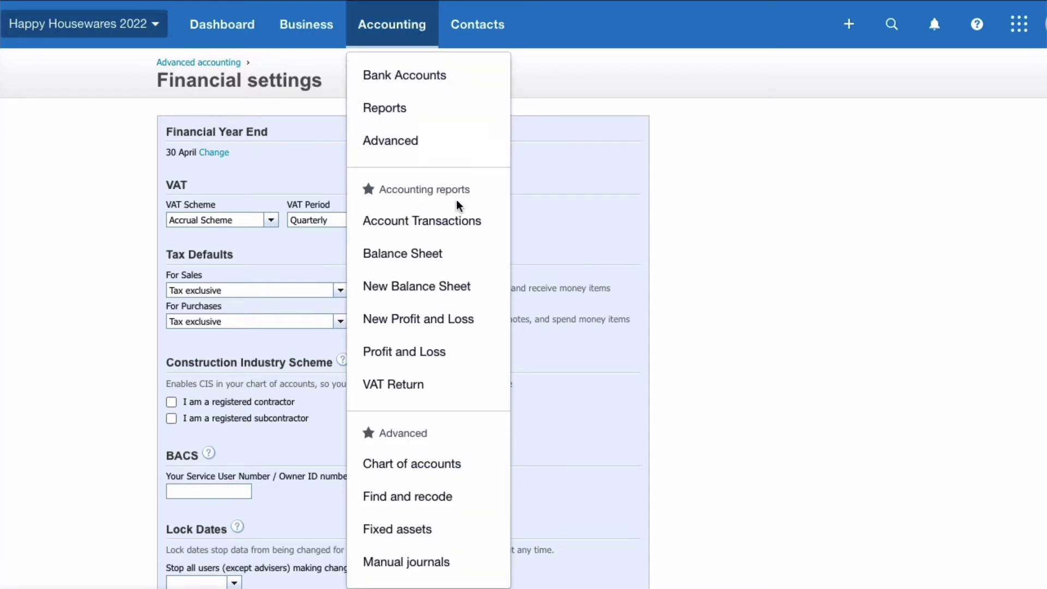
click(471, 322)
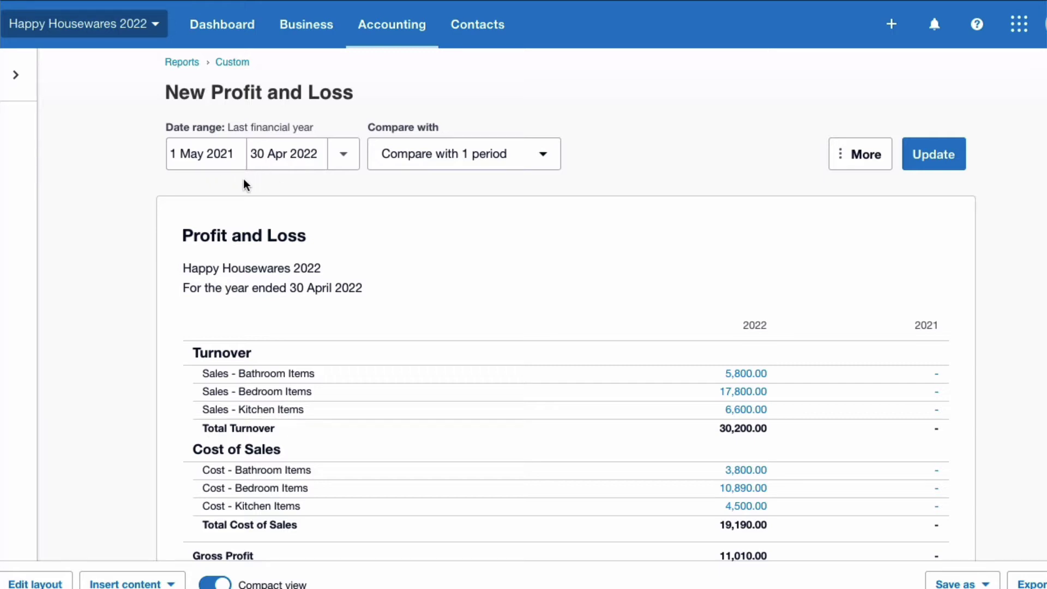
click(548, 156)
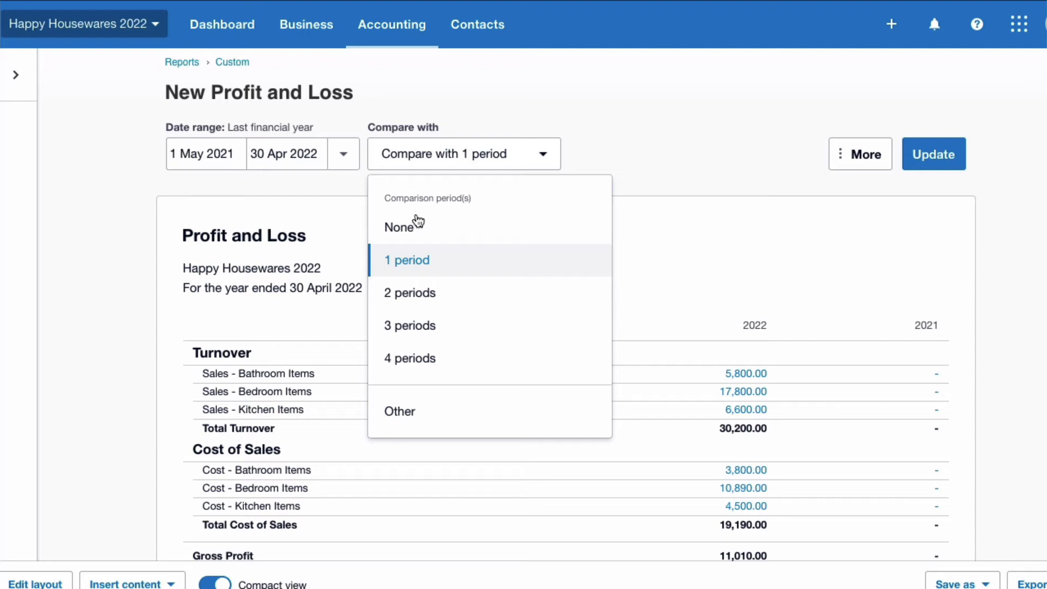
click(411, 227)
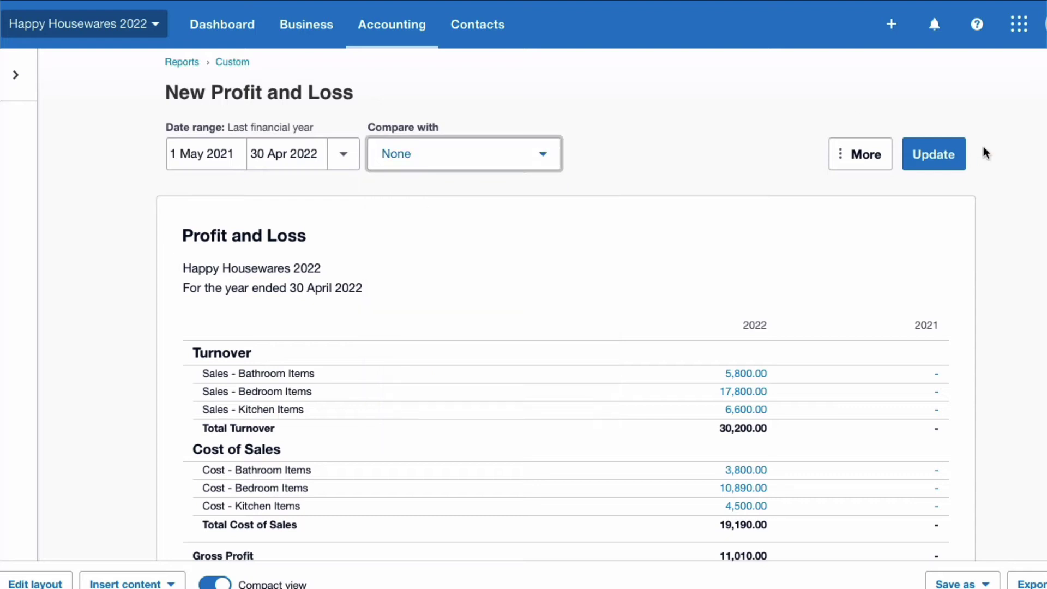
click(944, 165)
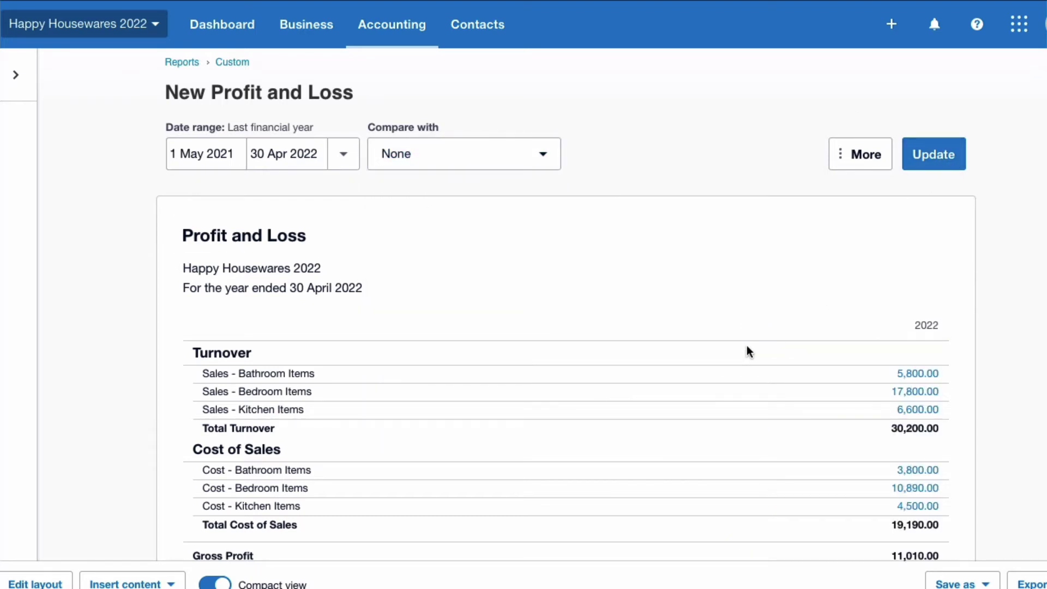
scroll(748, 351, down, 2)
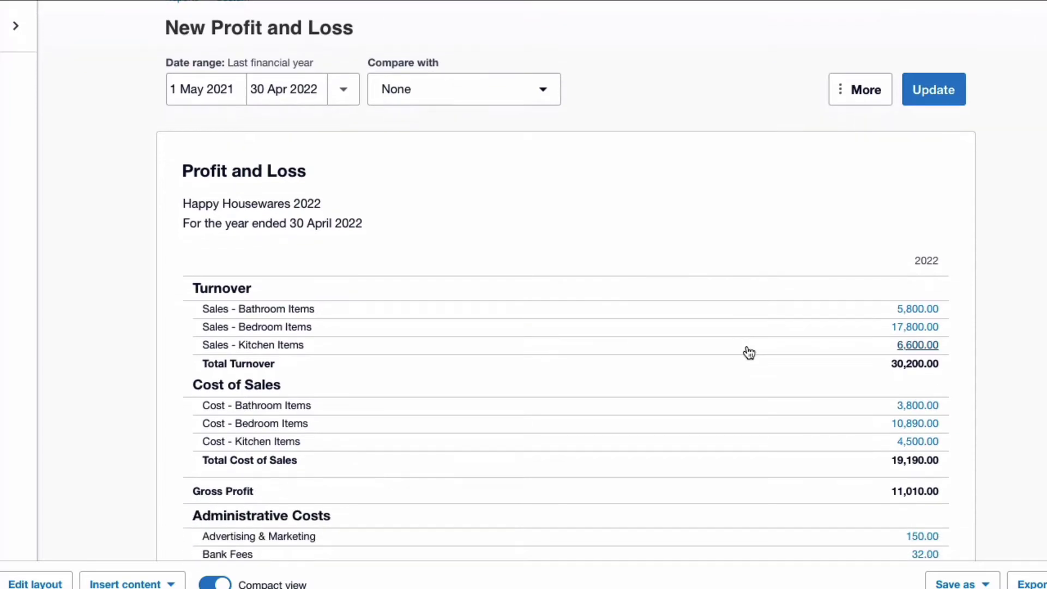
- Turn compact view off and back on while reviewing retained earnings of 2,758.00
click(219, 583)
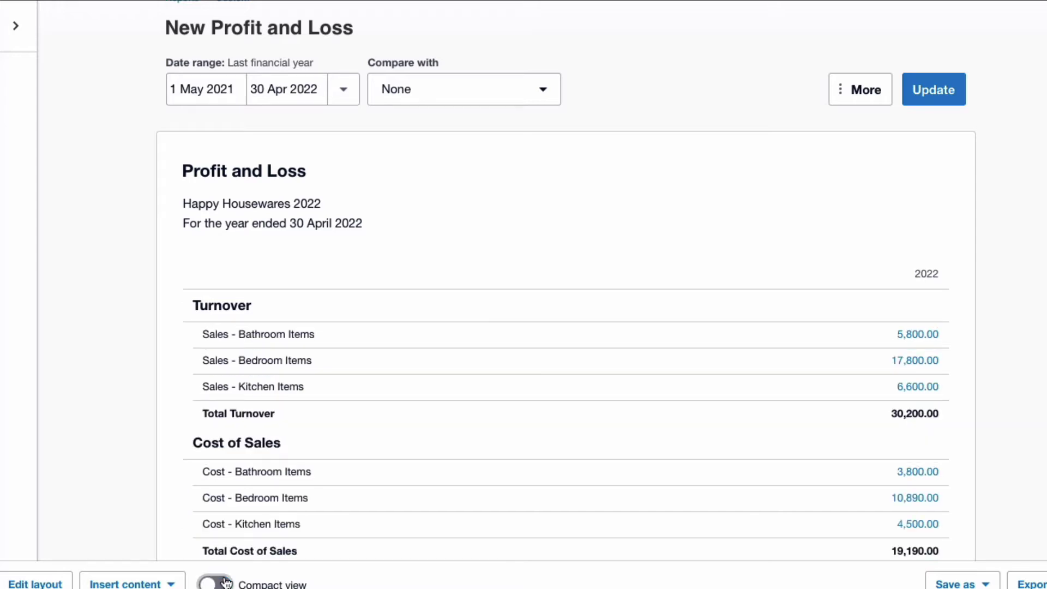
scroll(577, 445, down, 1)
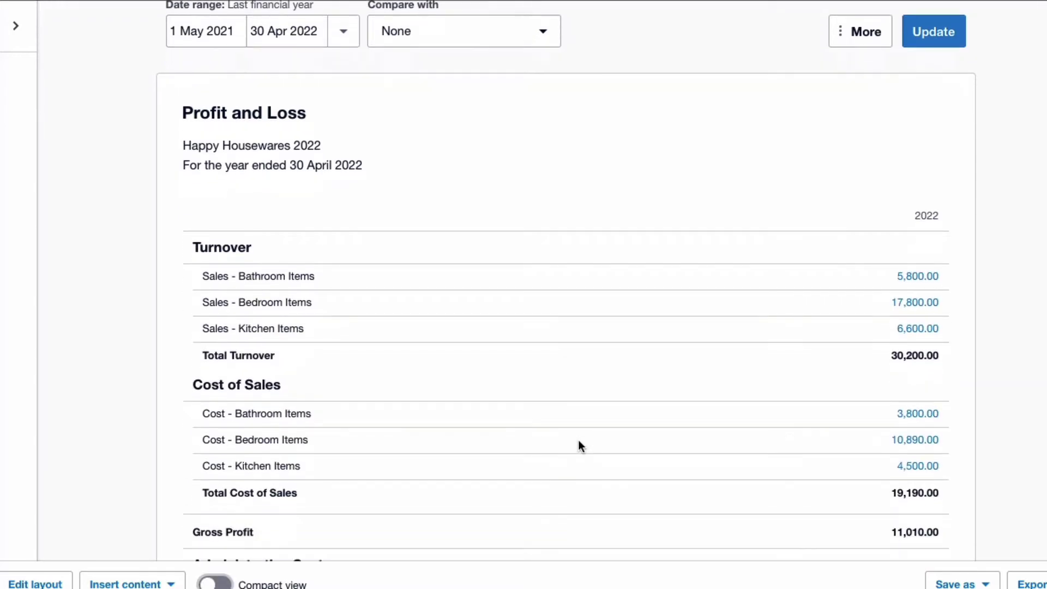
scroll(579, 445, down, 5)
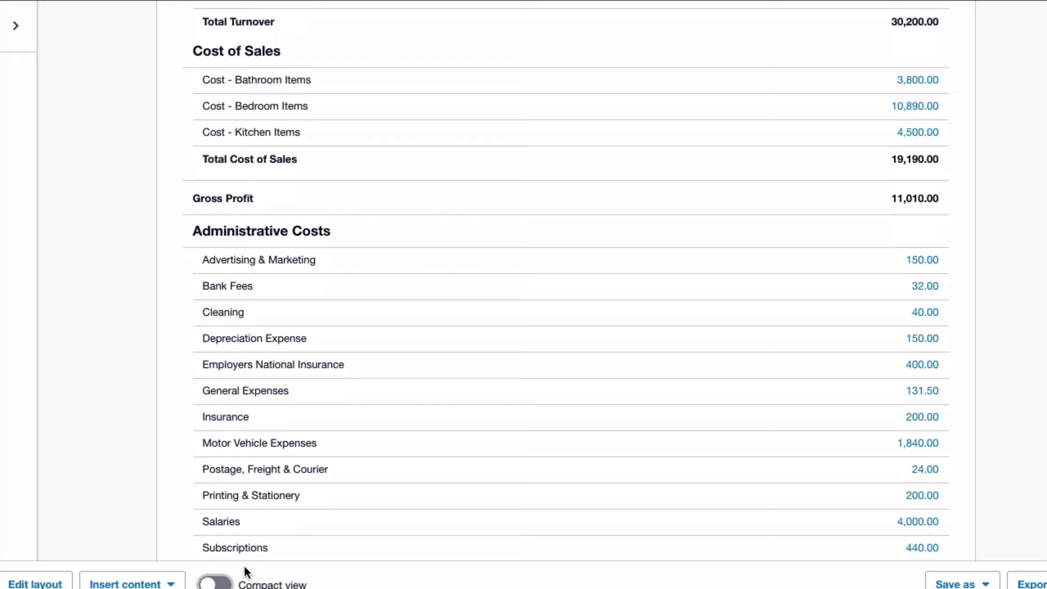
click(213, 582)
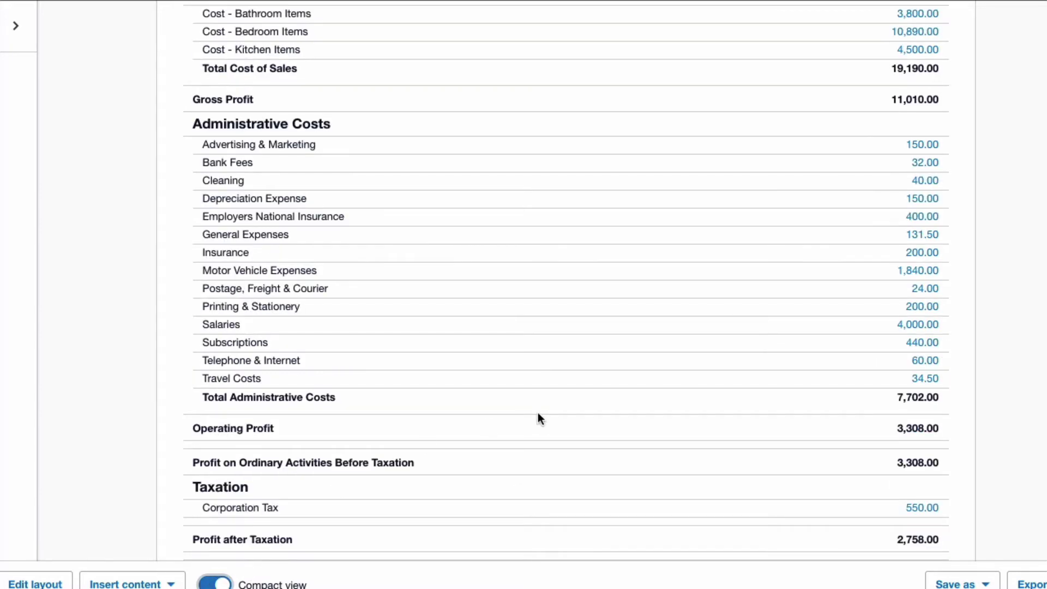
scroll(537, 414, up, 5)
scroll(538, 416, up, 4)
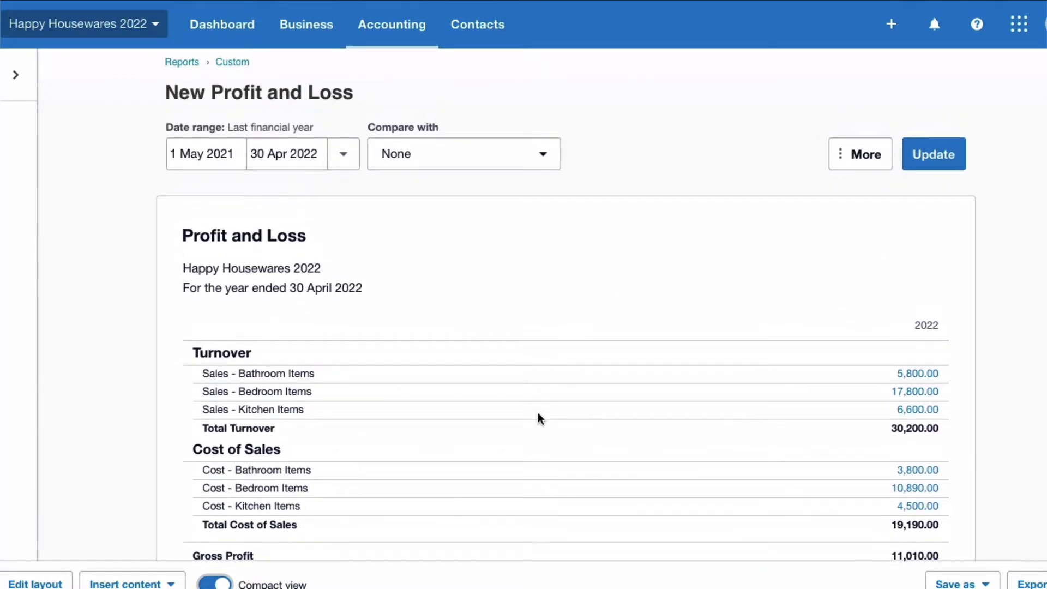
scroll(537, 415, down, 5)
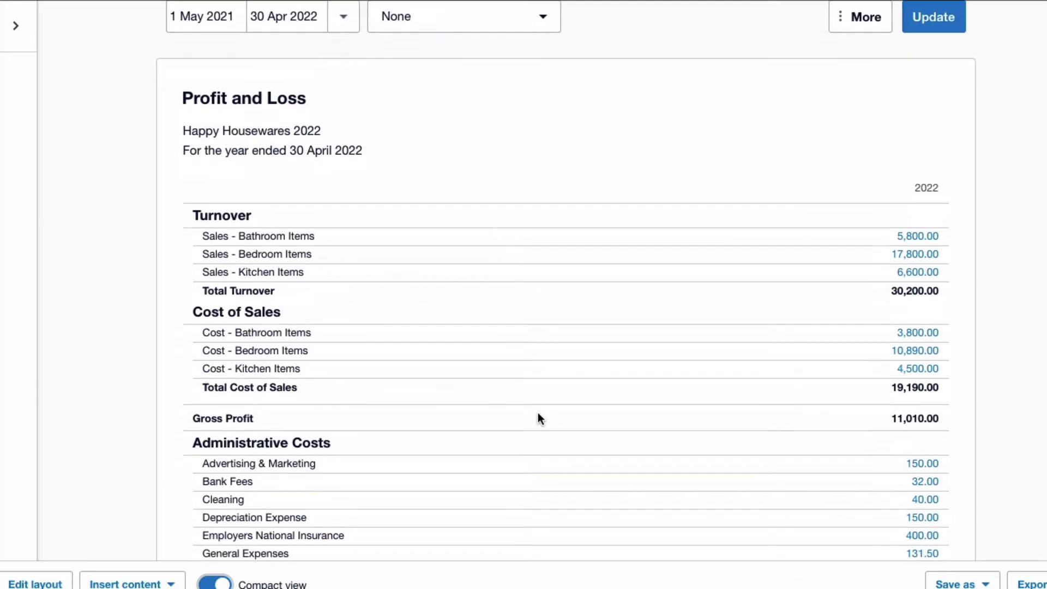
scroll(538, 417, down, 5)
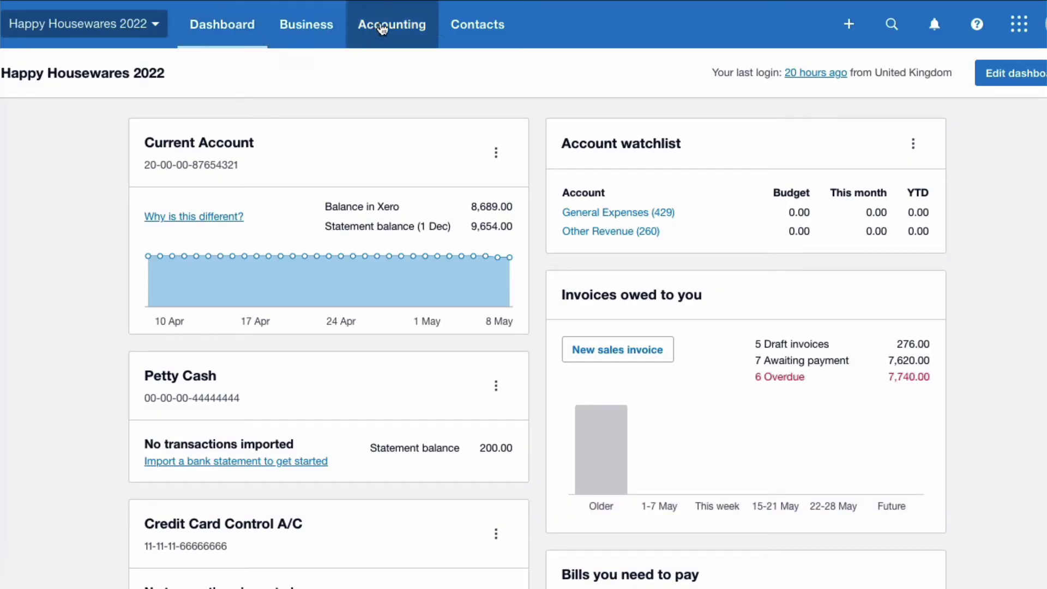
- Open the classic Profit & Loss with no comparison and scroll to Net Profit of 2,758.00
click(397, 35)
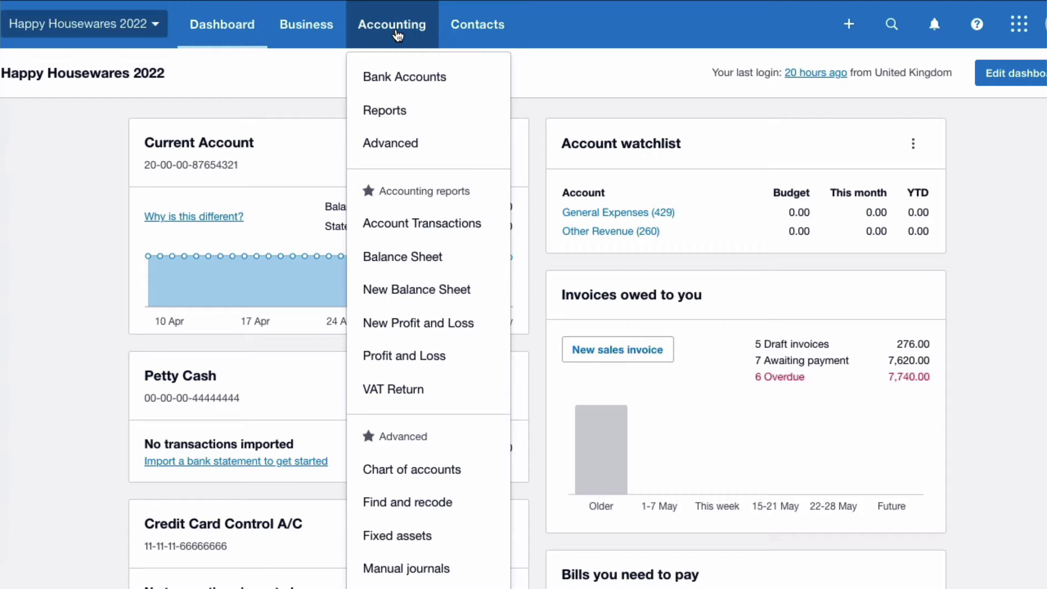
click(453, 358)
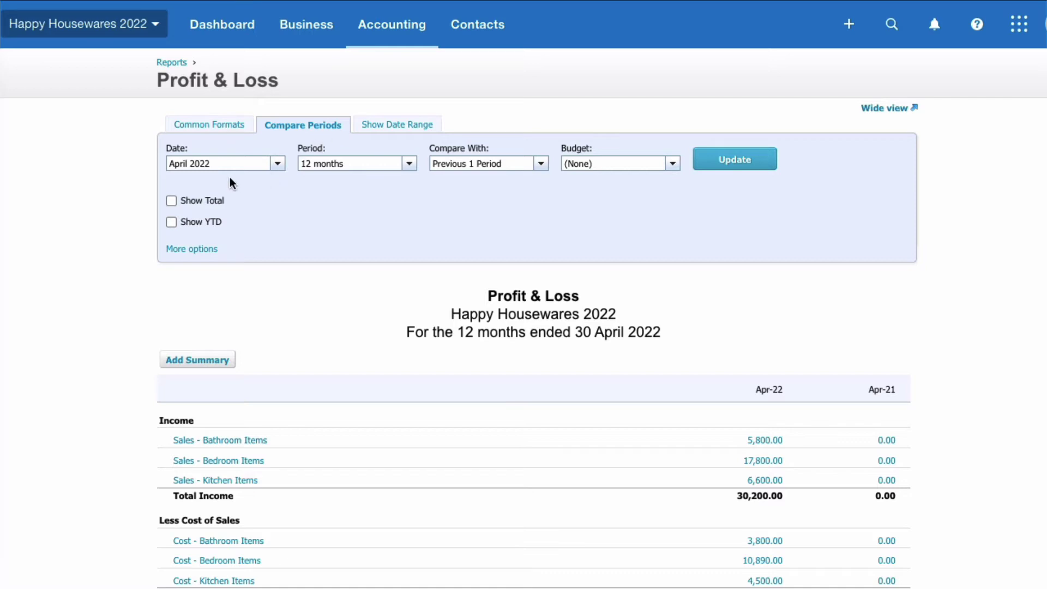
click(541, 165)
click(484, 181)
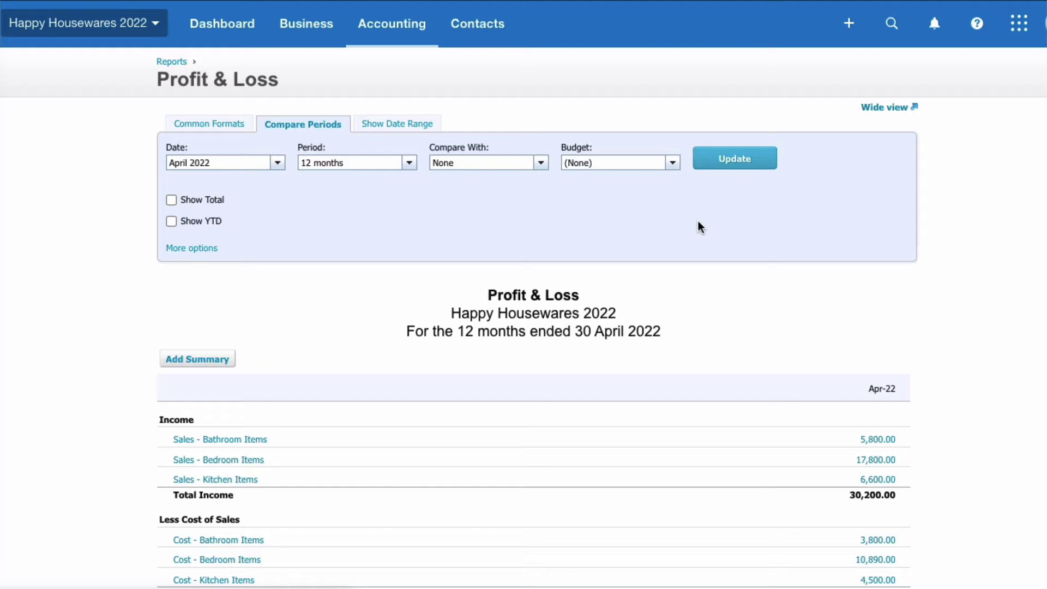
scroll(700, 227, down, 2)
scroll(701, 226, down, 7)
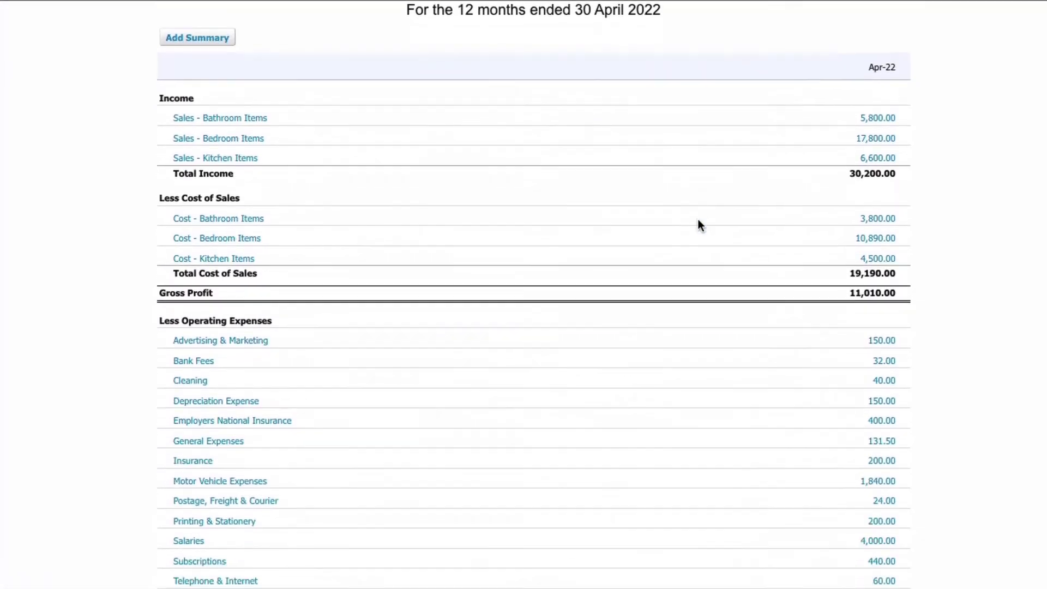
scroll(698, 220, down, 3)
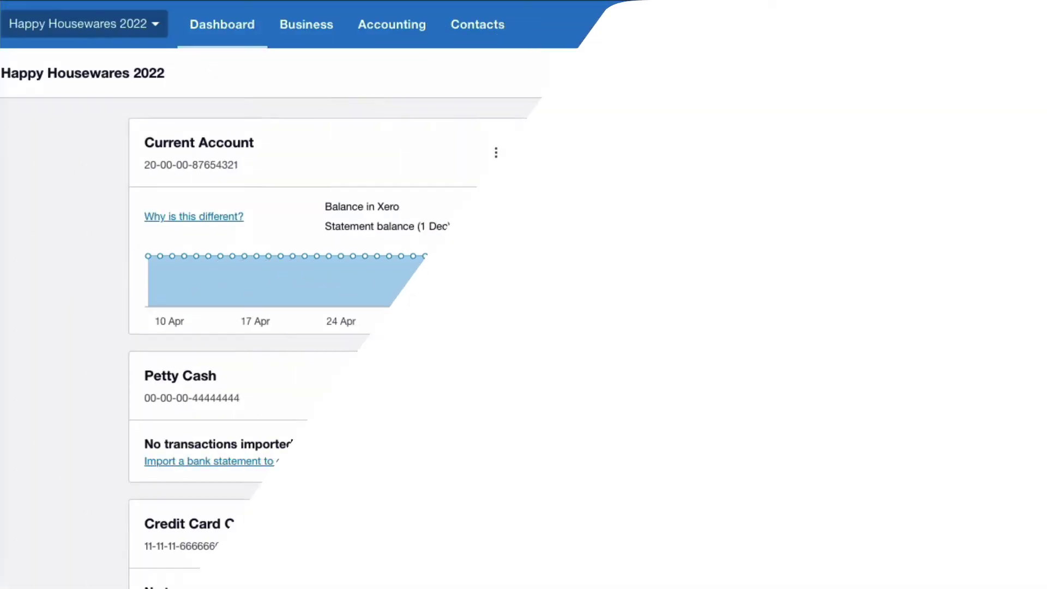
- Open the New Balance Sheet as at 30 April 2022 and scroll down through creditors
click(406, 27)
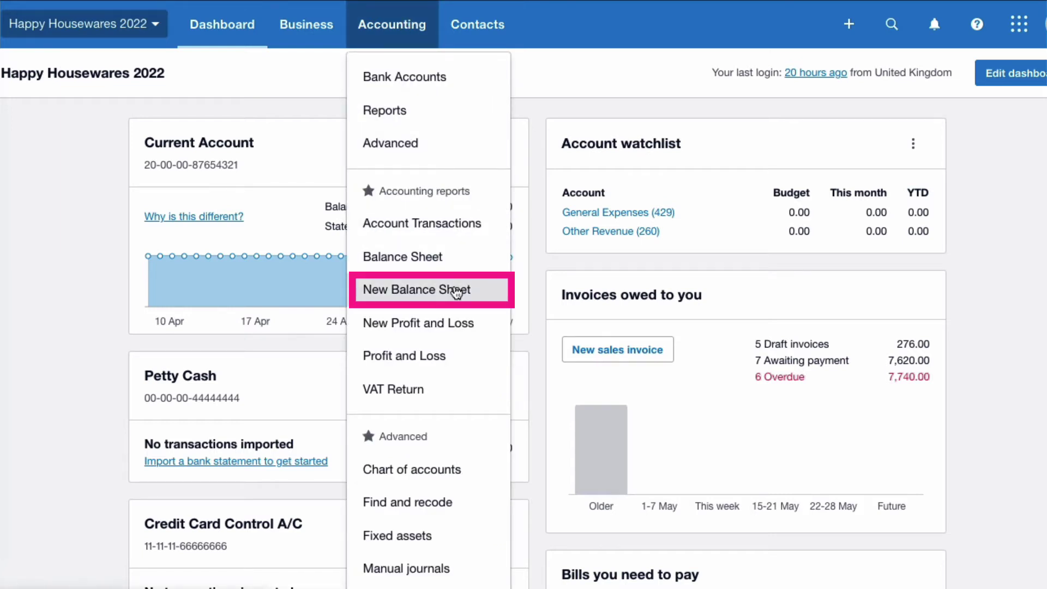
click(456, 291)
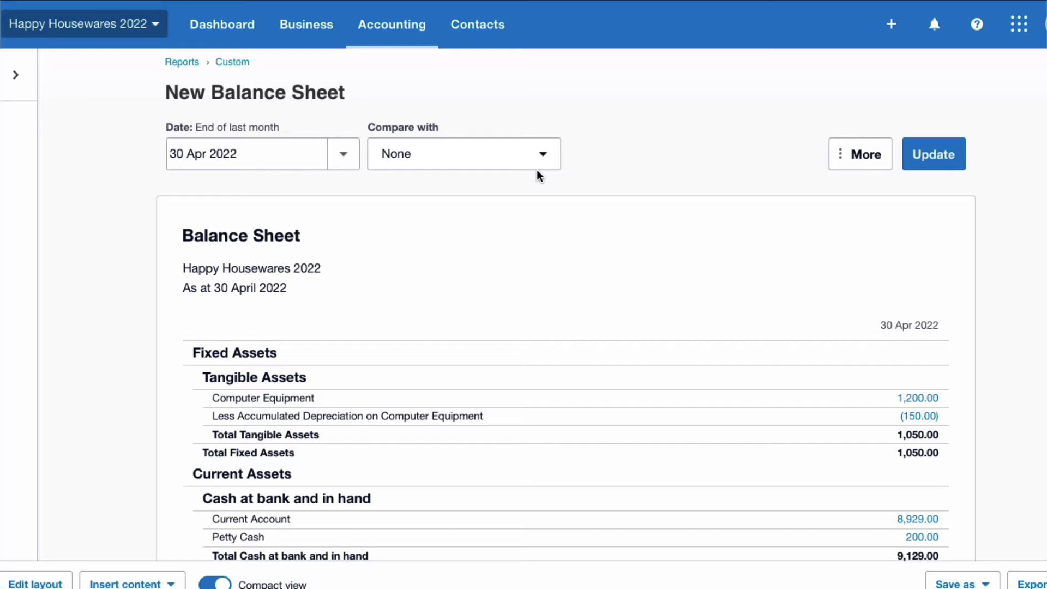
scroll(668, 211, down, 3)
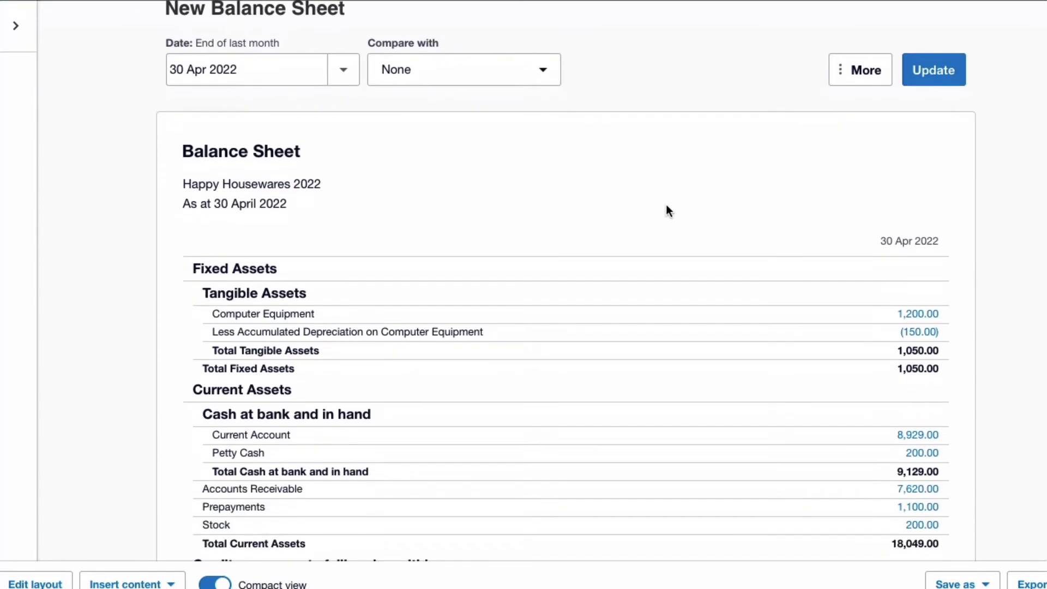
scroll(777, 287, down, 3)
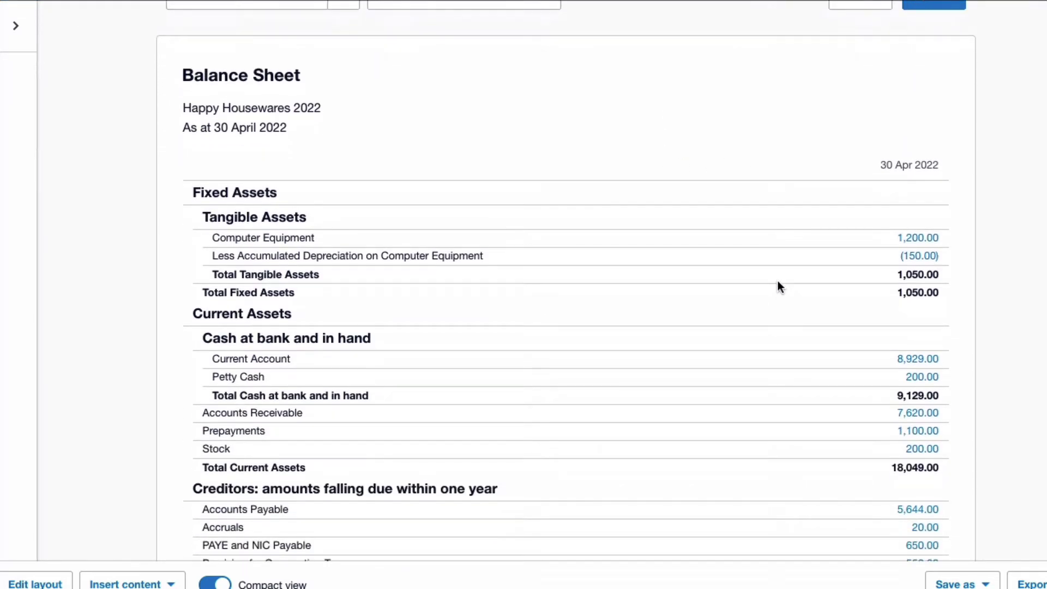
scroll(777, 281, down, 5)
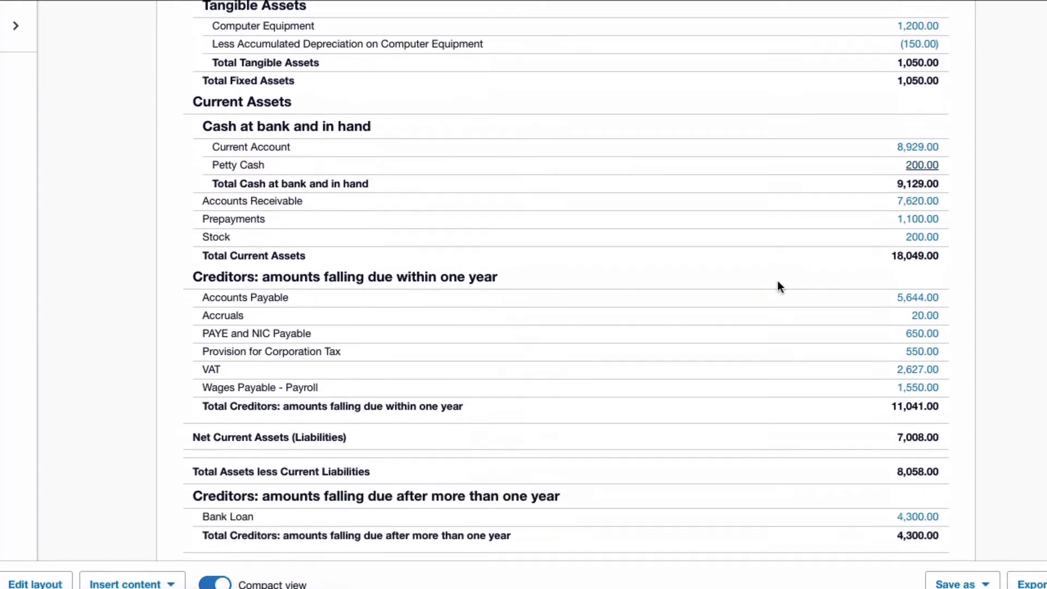
scroll(779, 281, down, 5)
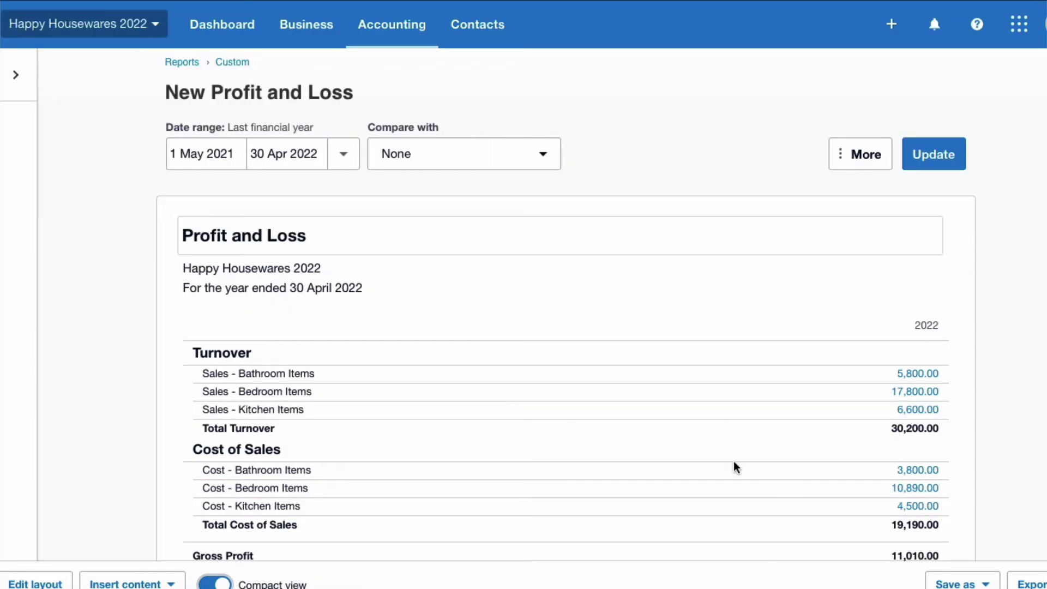
- Scroll to Retained Earnings of 2,758.00, then bring up the Accounting reports menu
scroll(734, 460, down, 10)
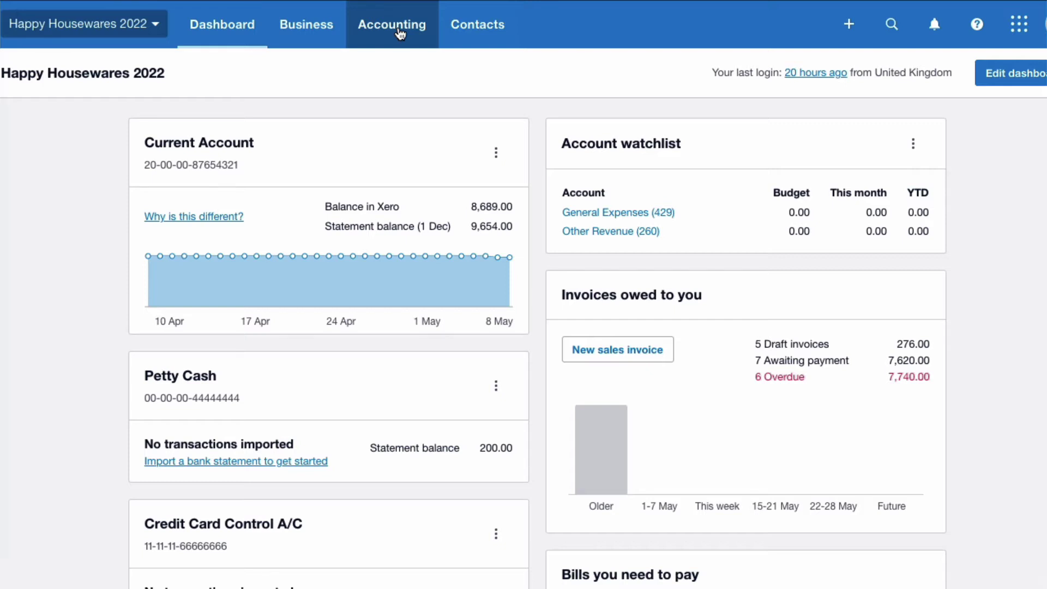
click(399, 33)
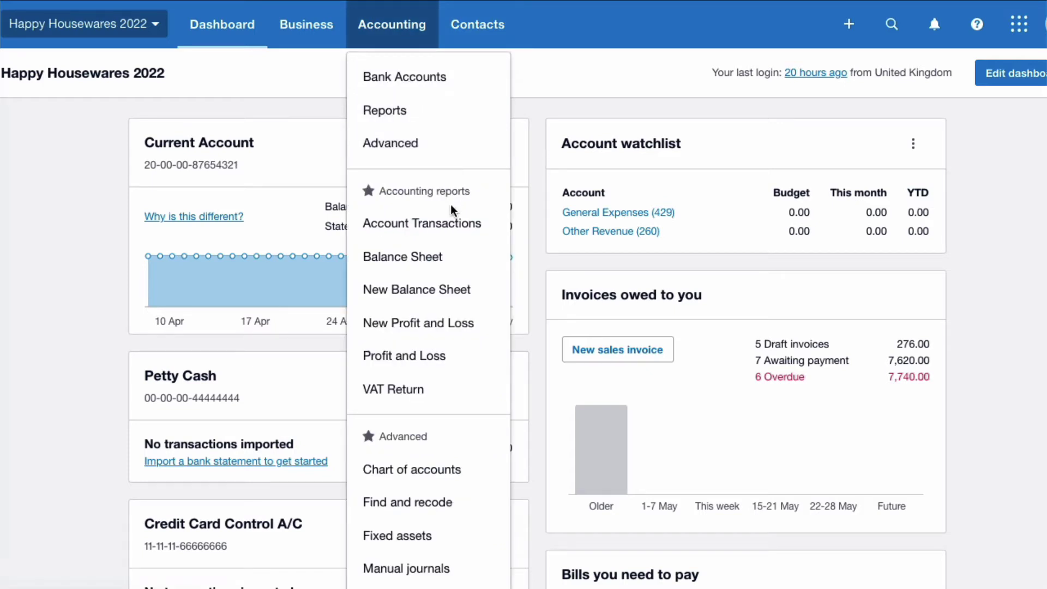
- Open the classic Balance Sheet and highlight Current Year Earnings of 2,758.00 under Equity
click(443, 261)
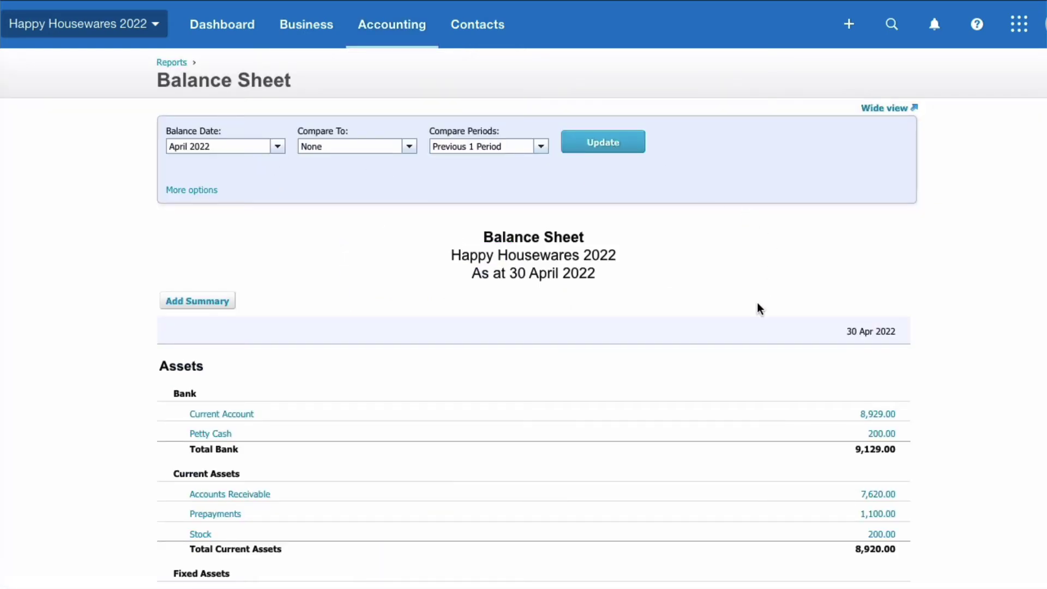
scroll(757, 304, down, 5)
scroll(757, 304, down, 4)
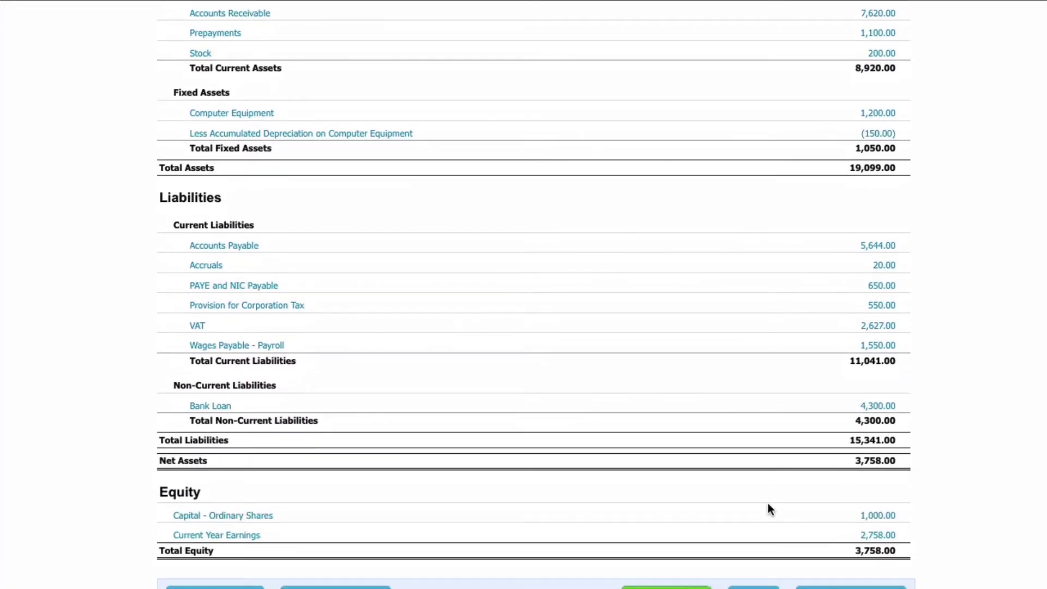
scroll(769, 509, down, 1)
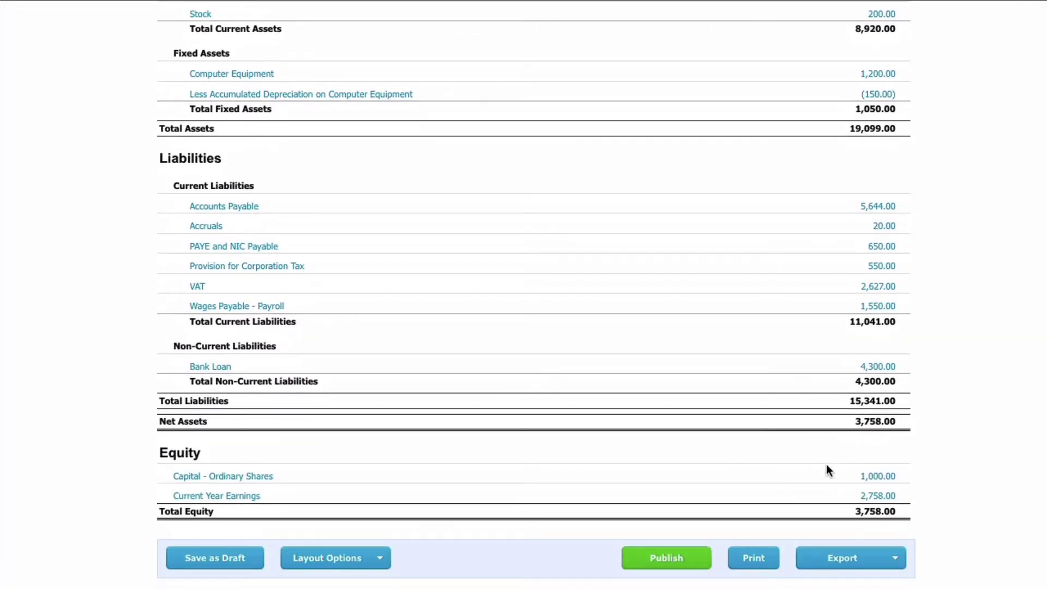
click(794, 495)
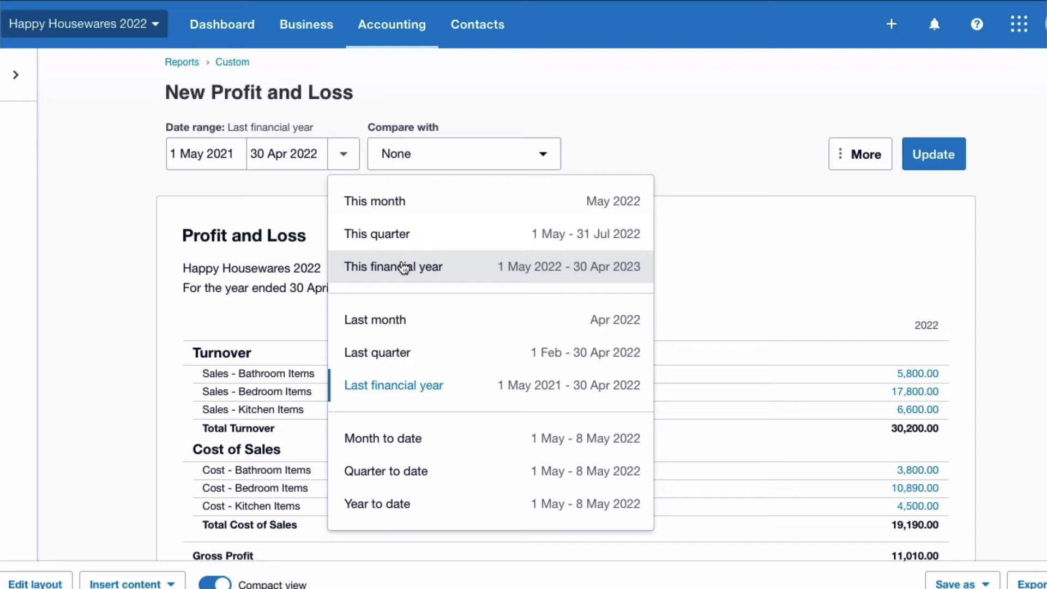
- Set the period to this financial year, compared with 1 previous period, and update
click(404, 267)
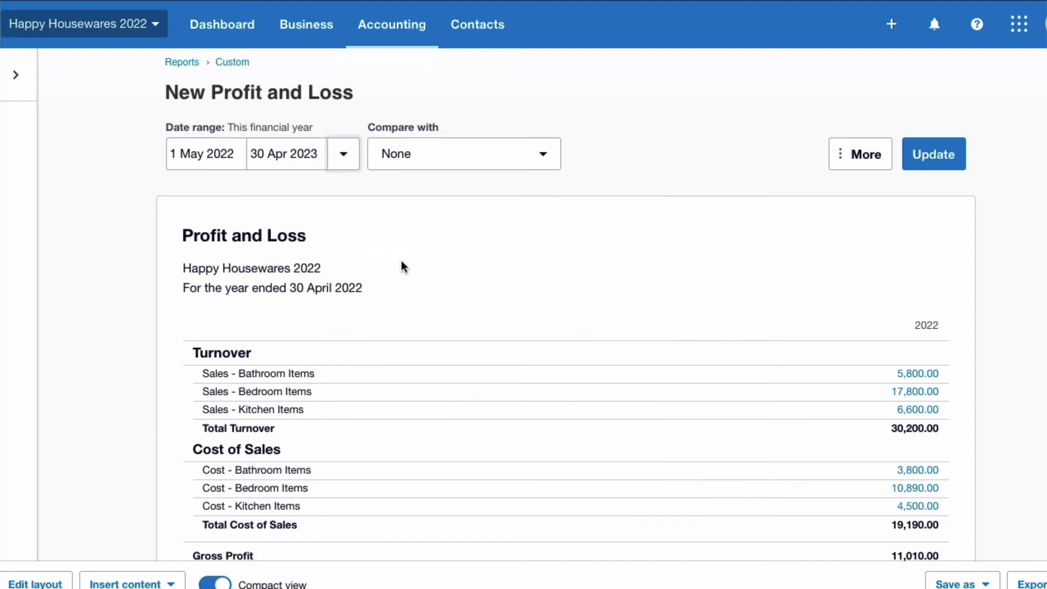
click(551, 158)
click(464, 258)
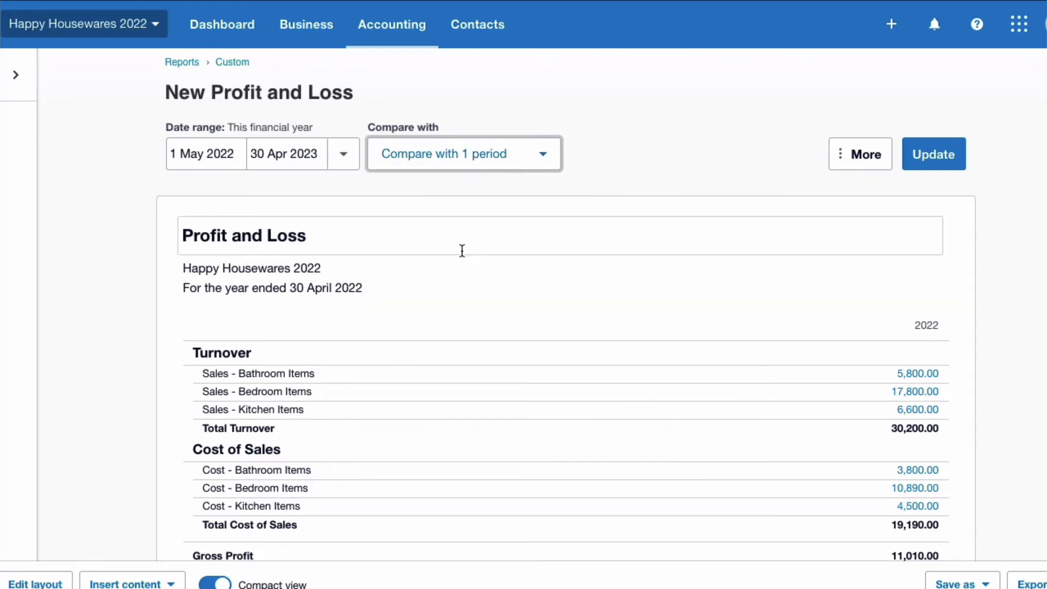
click(930, 159)
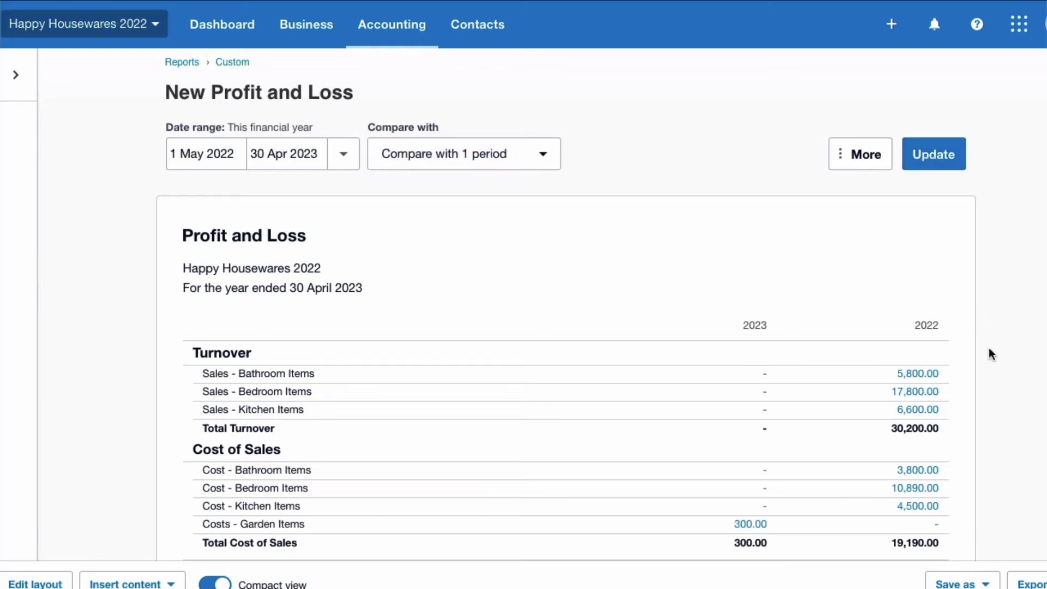
- Scroll through the report to Retained Earnings of (520.00) against 2,758.00
scroll(987, 391, down, 4)
scroll(987, 391, down, 5)
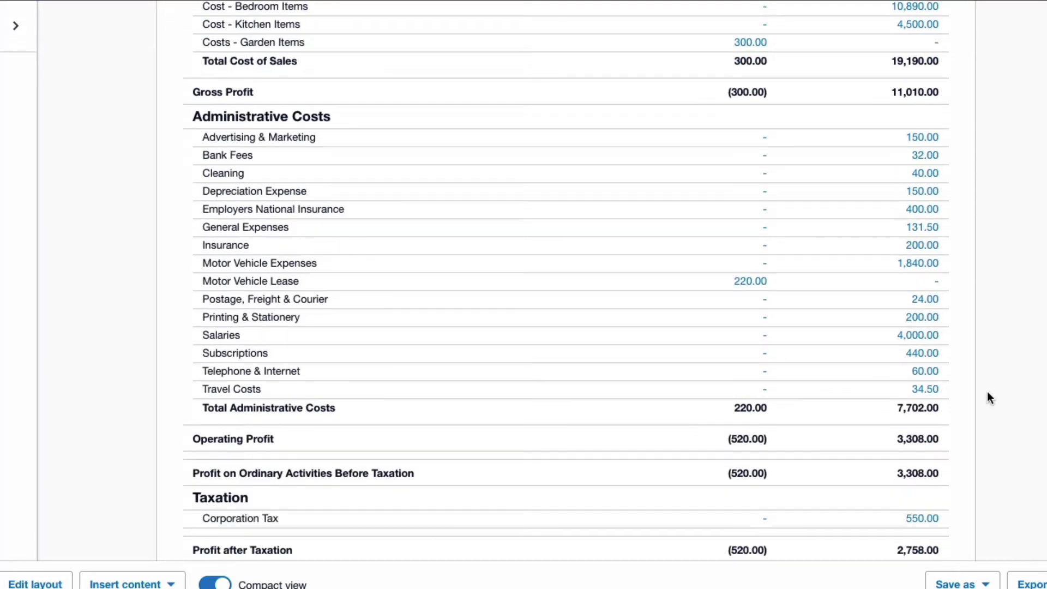
scroll(987, 391, up, 7)
scroll(987, 390, up, 3)
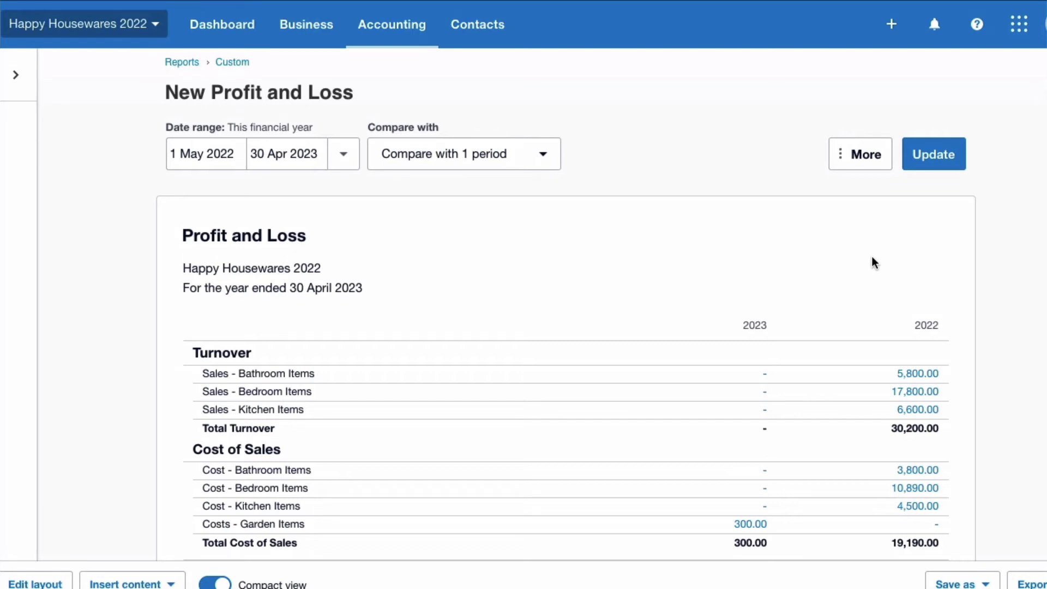
scroll(872, 262, down, 1)
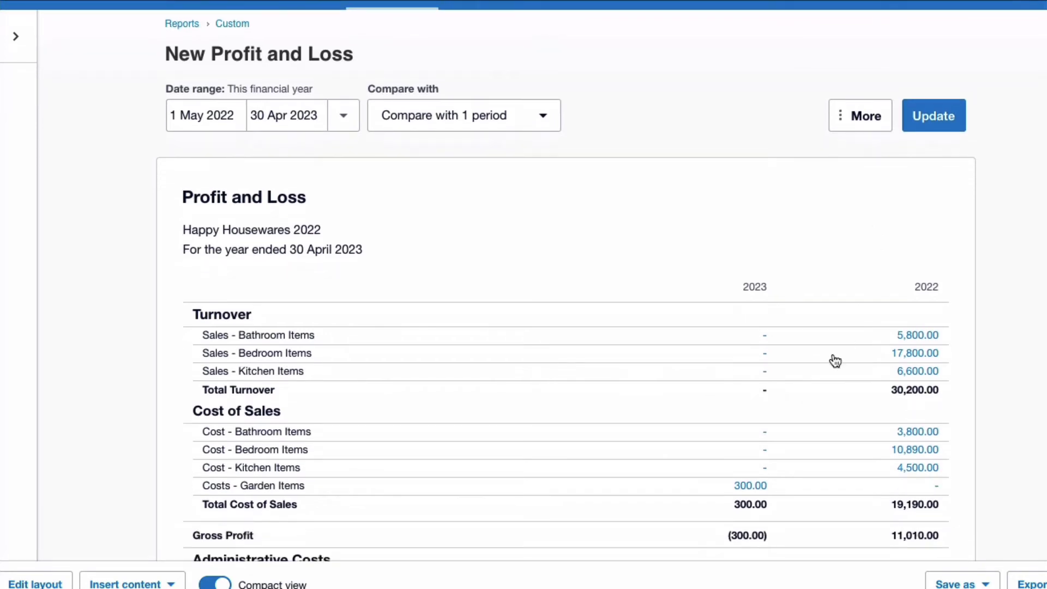
scroll(821, 380, down, 2)
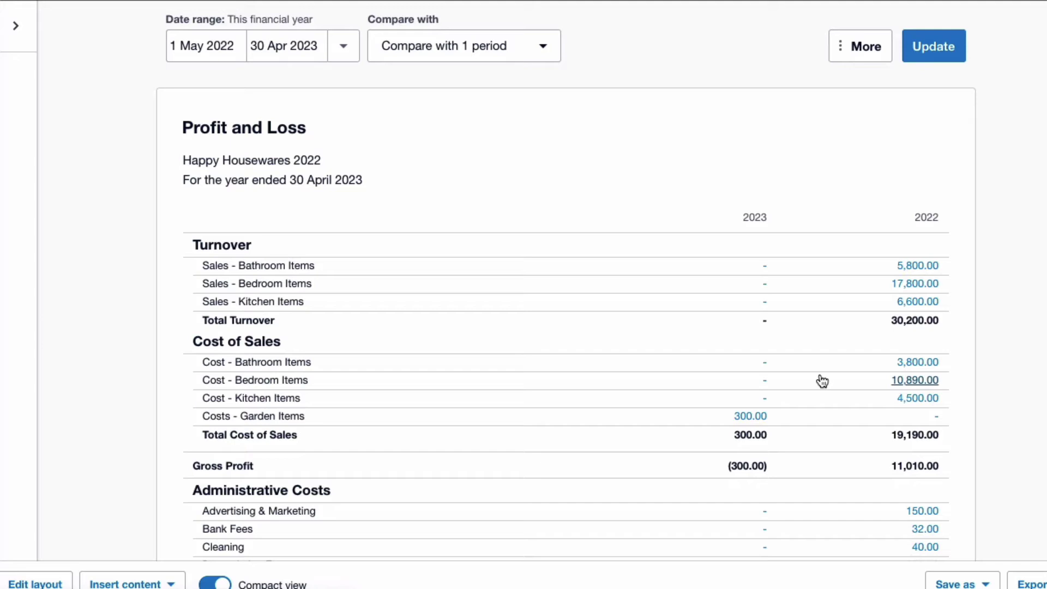
scroll(821, 381, down, 4)
scroll(822, 380, up, 2)
scroll(820, 375, up, 1)
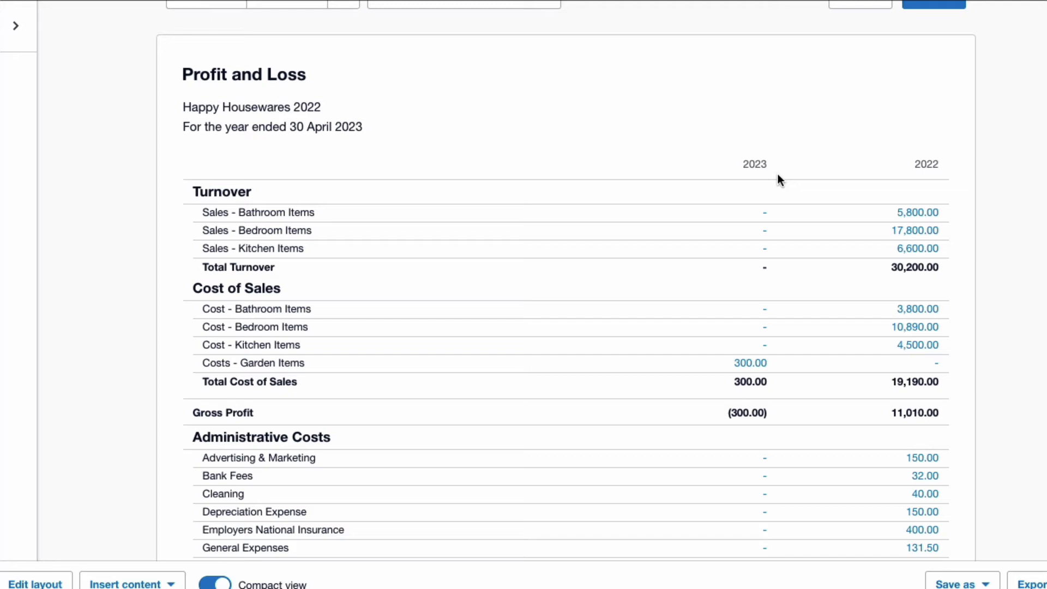
scroll(804, 253, down, 1)
scroll(806, 254, down, 3)
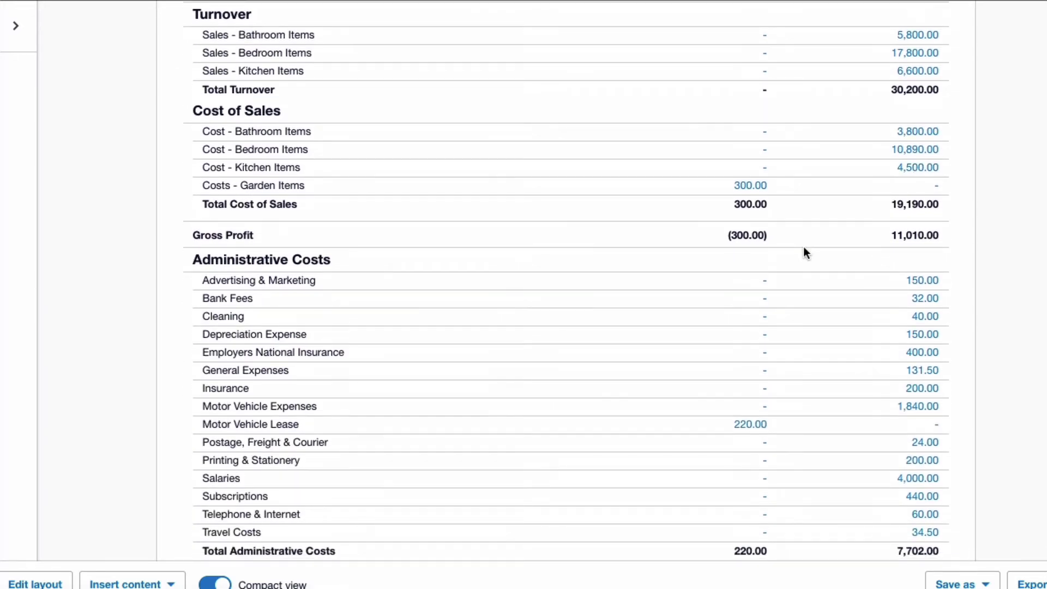
scroll(804, 248, up, 7)
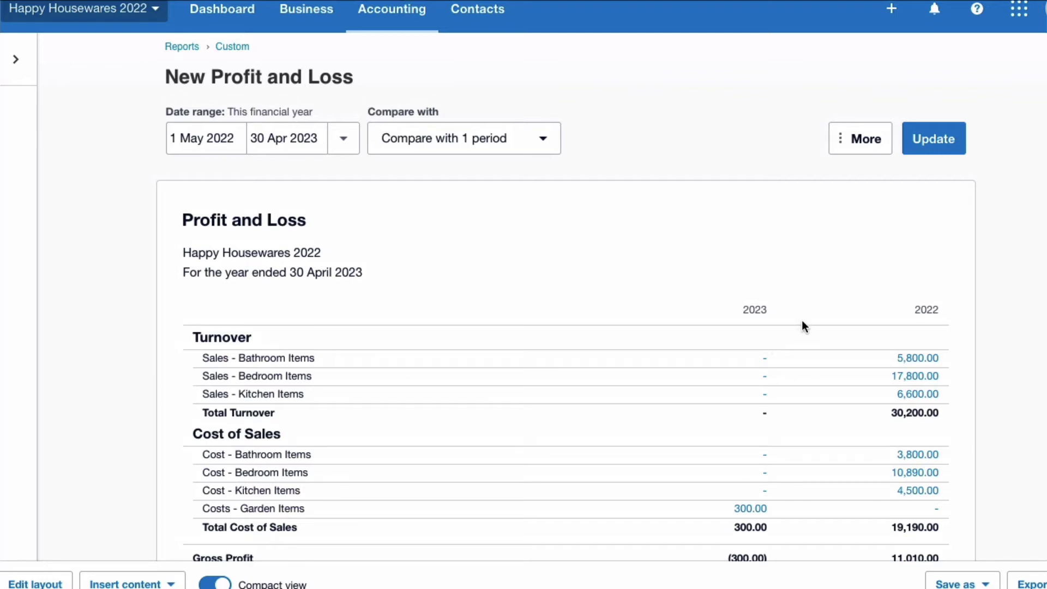
scroll(801, 321, down, 2)
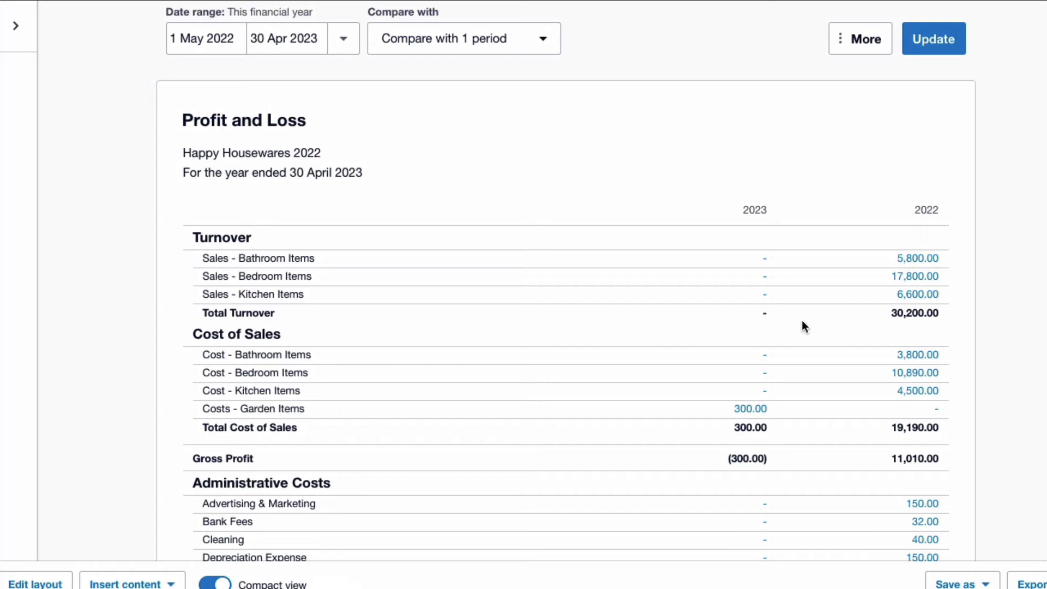
scroll(802, 322, down, 2)
scroll(801, 321, down, 2)
scroll(804, 327, down, 4)
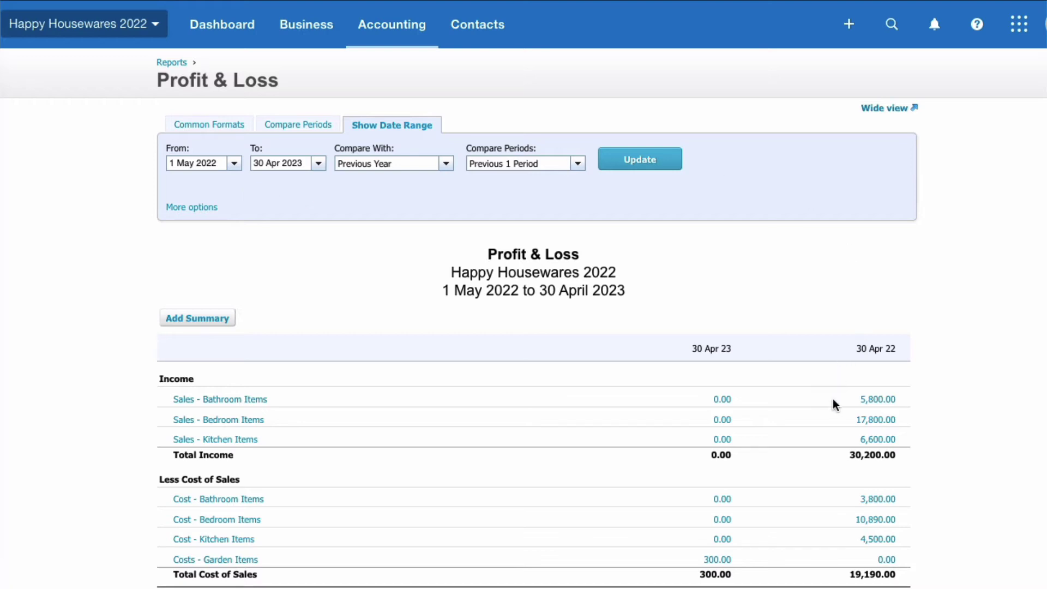
- Scroll the classic Profit & Loss down to Net Profit of (520.00) versus 2,758.00
scroll(833, 400, down, 1)
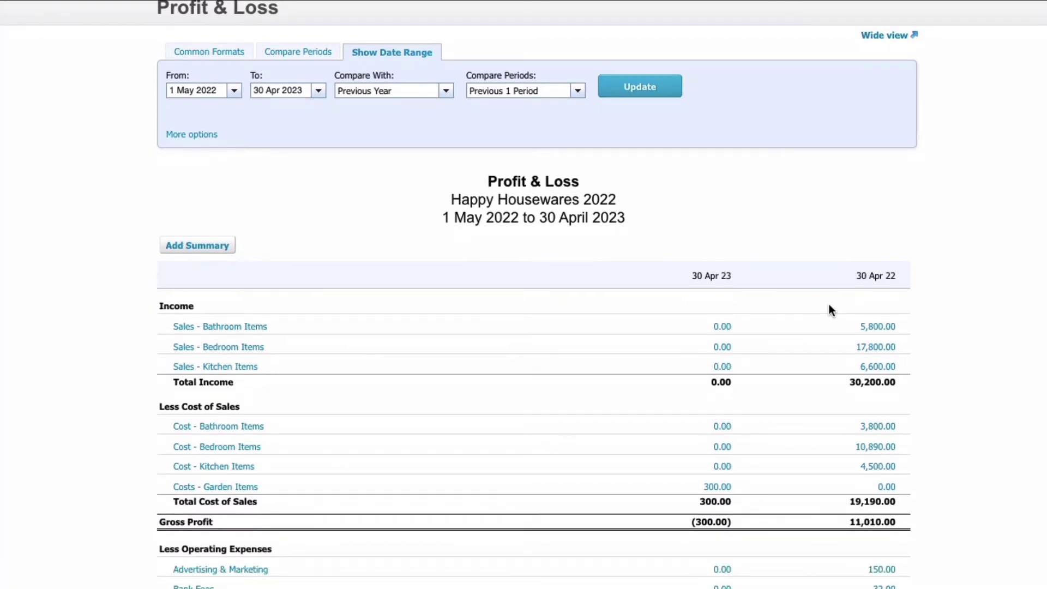
scroll(823, 413, down, 3)
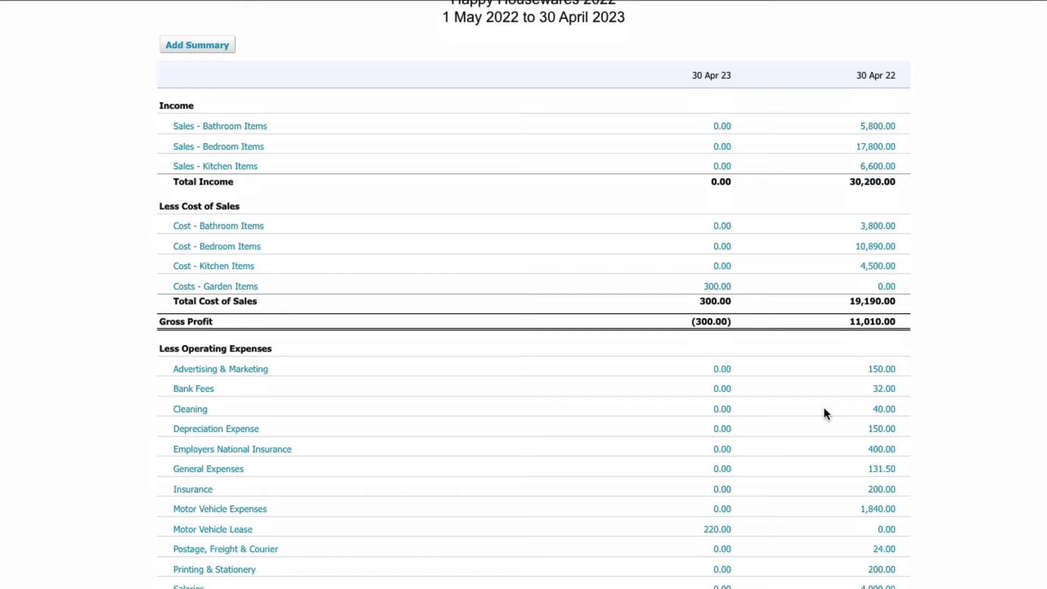
scroll(823, 413, down, 1)
scroll(823, 412, down, 2)
scroll(823, 413, down, 3)
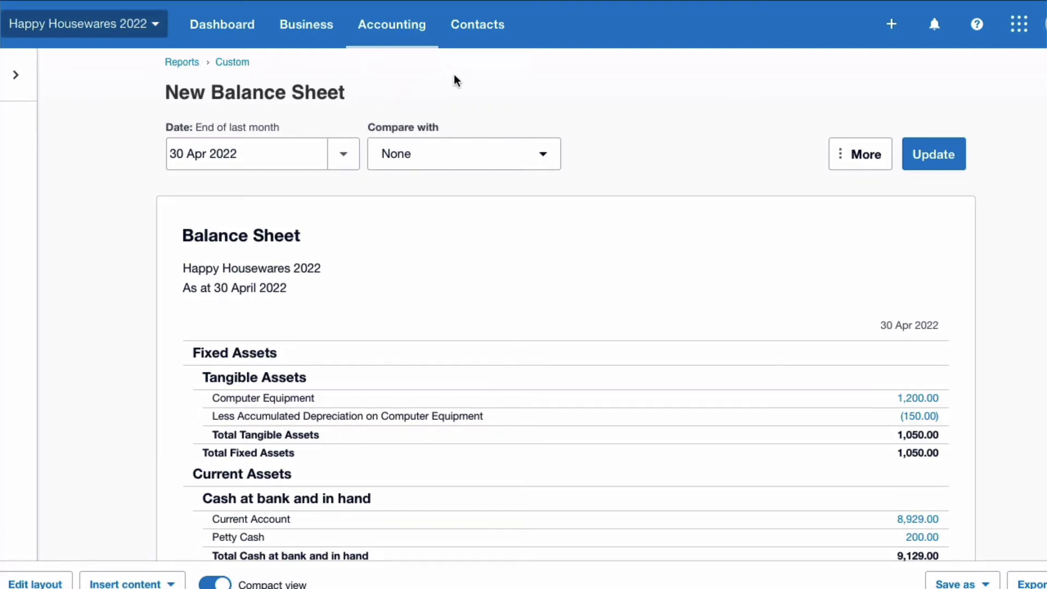
- Set the balance sheet date to 31 May 2022, compared with the previous 1 month
click(319, 151)
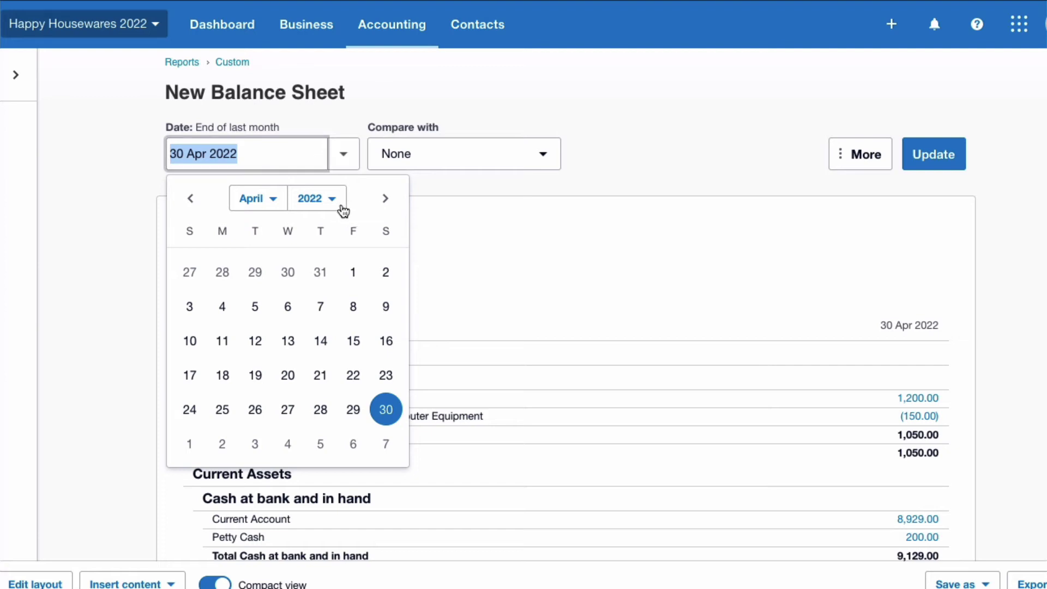
click(386, 199)
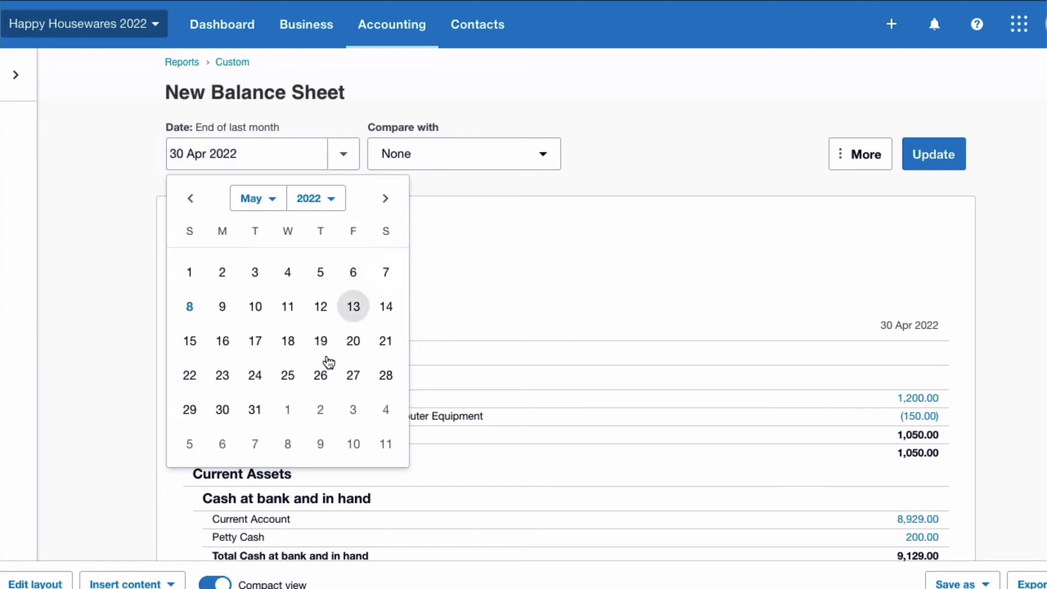
click(254, 409)
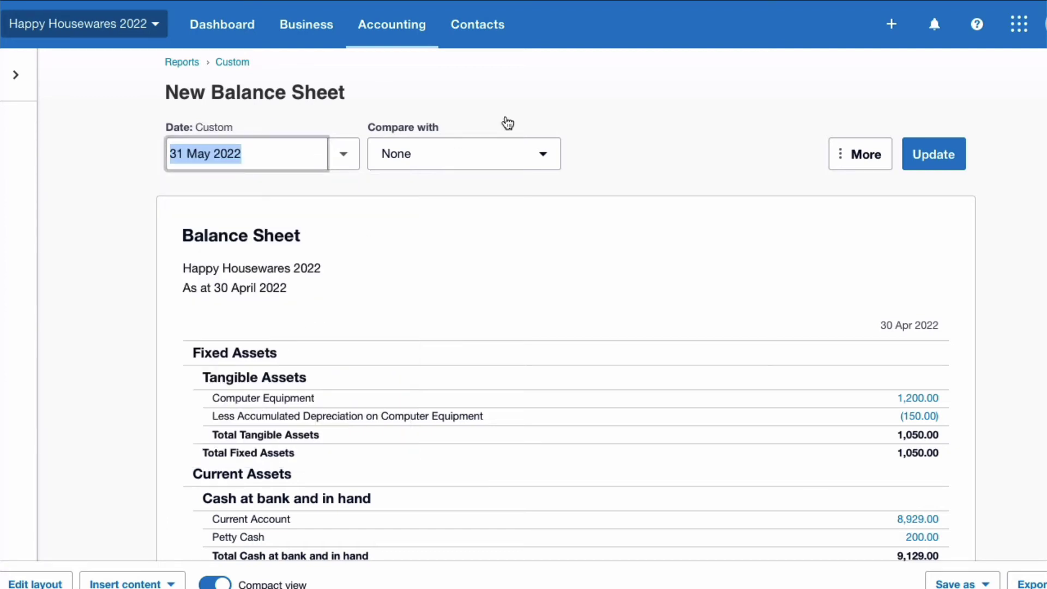
click(549, 155)
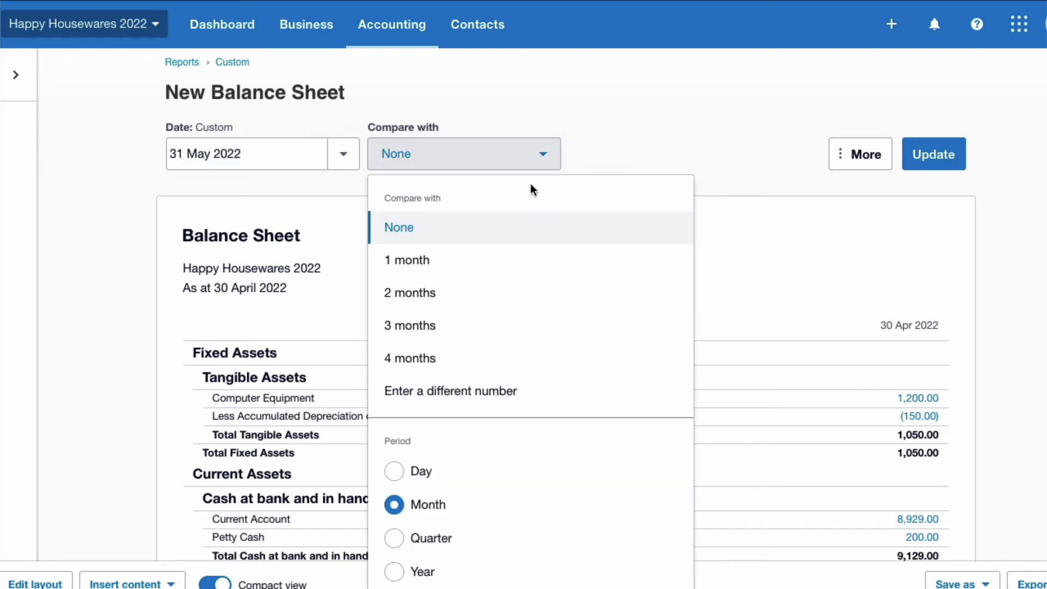
click(460, 261)
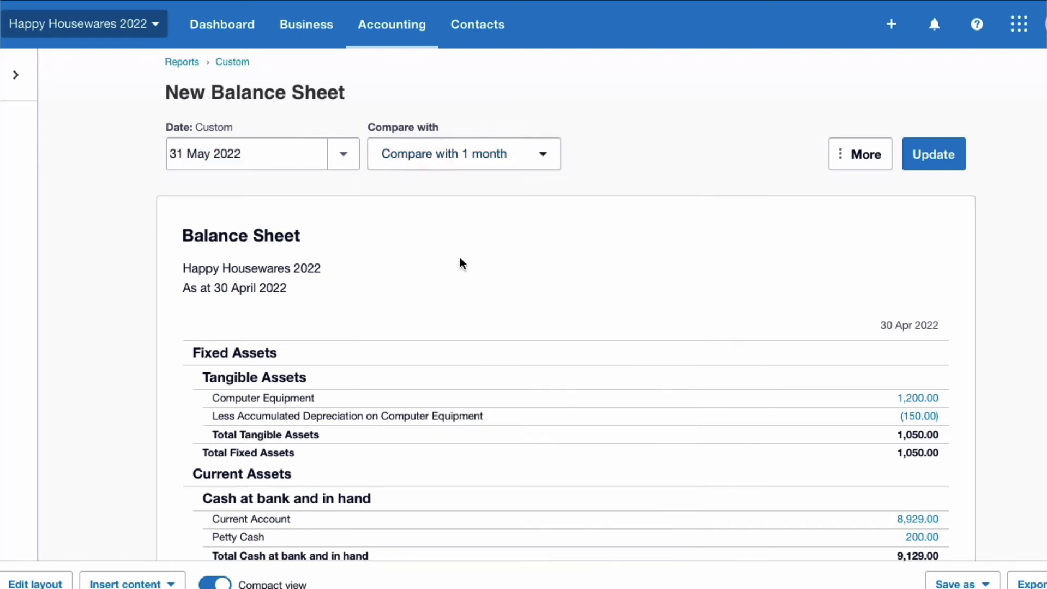
click(934, 157)
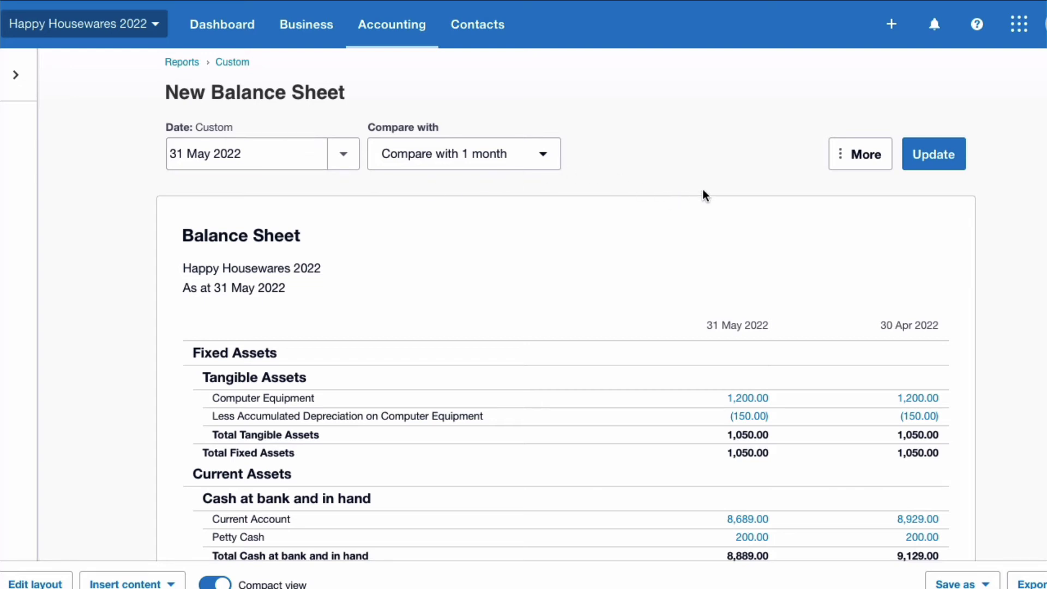
scroll(833, 360, down, 2)
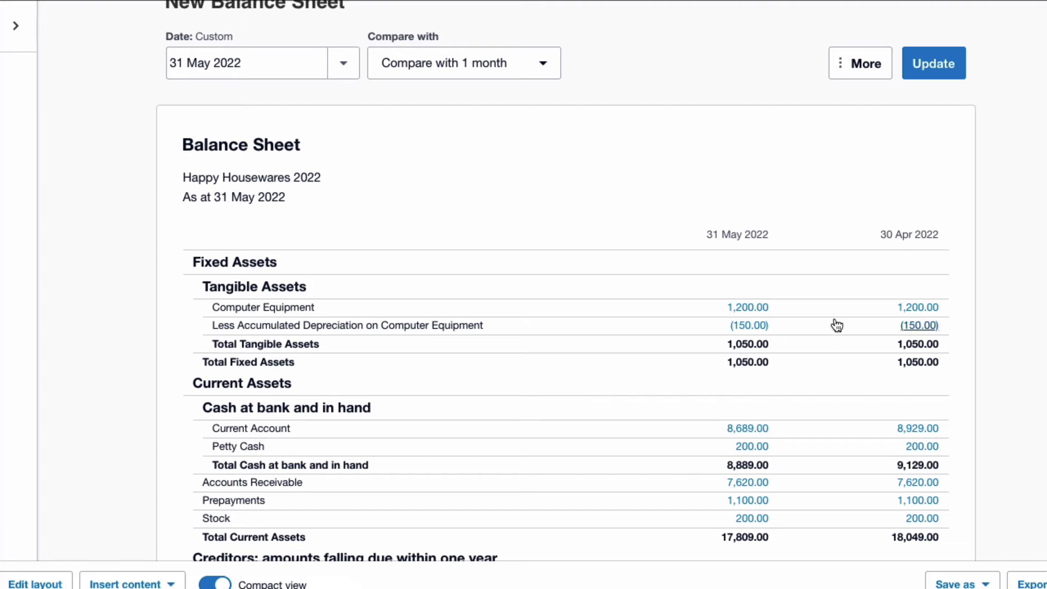
scroll(819, 349, down, 2)
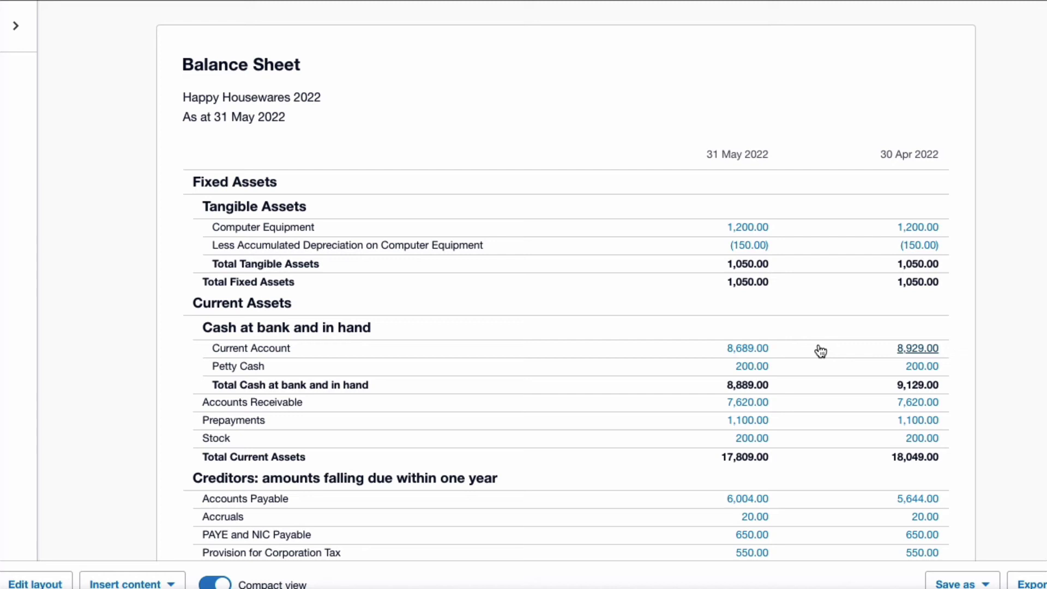
scroll(820, 351, down, 2)
scroll(821, 351, down, 2)
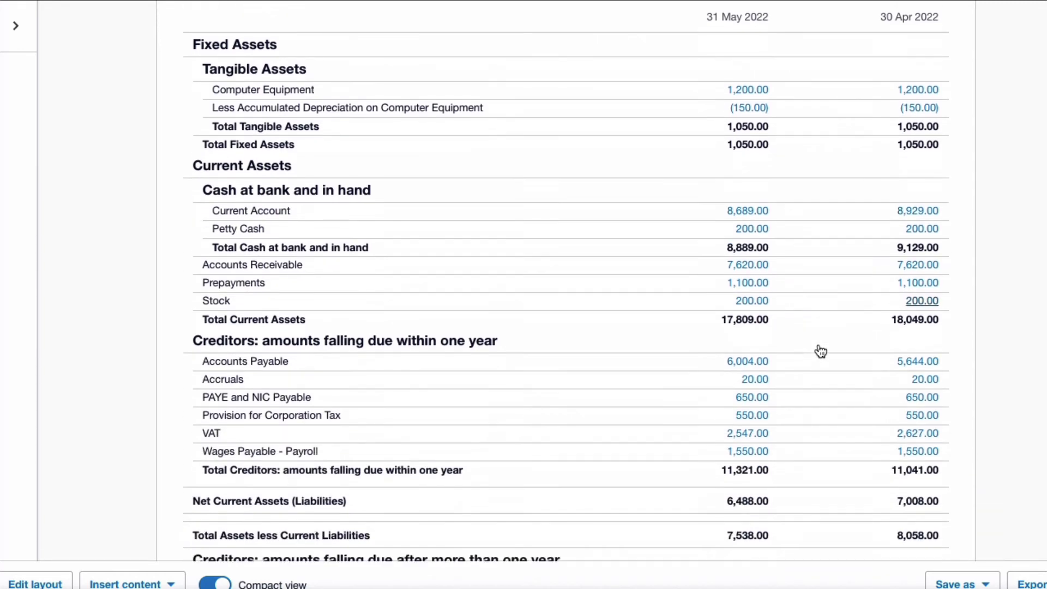
scroll(820, 350, down, 2)
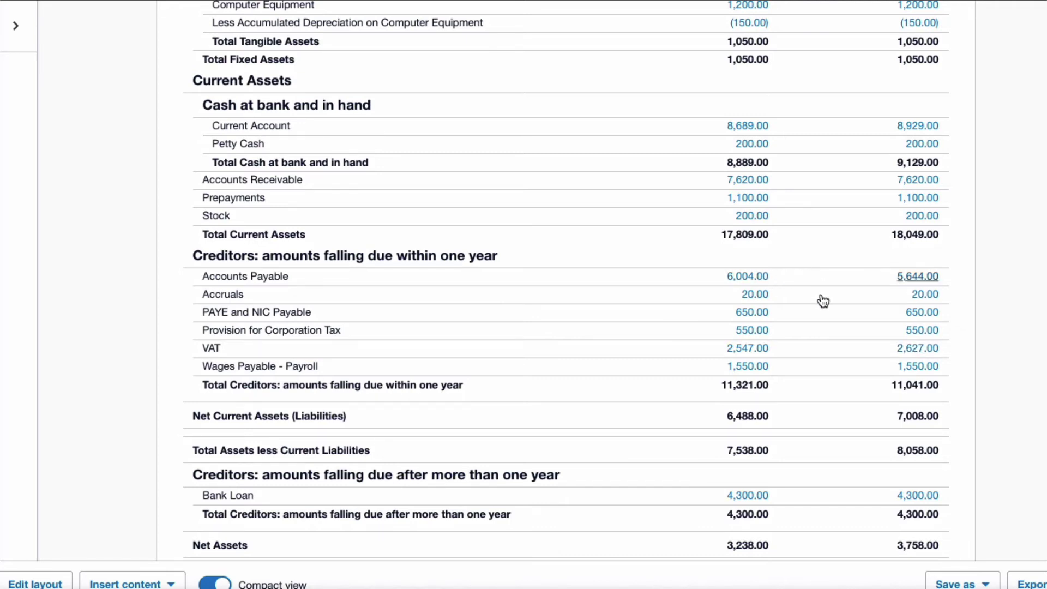
scroll(813, 362, down, 3)
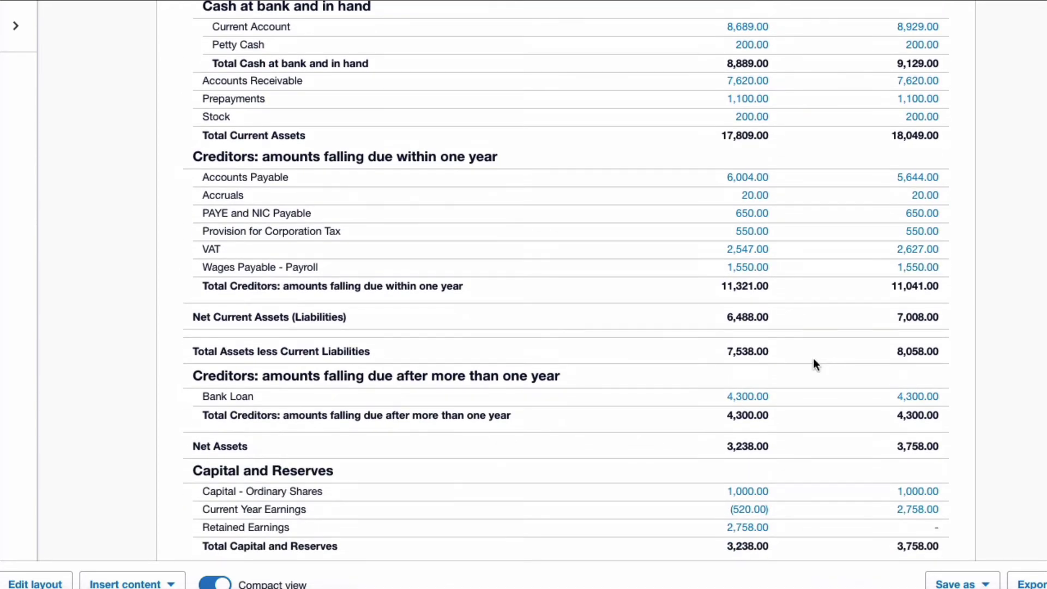
scroll(813, 362, down, 1)
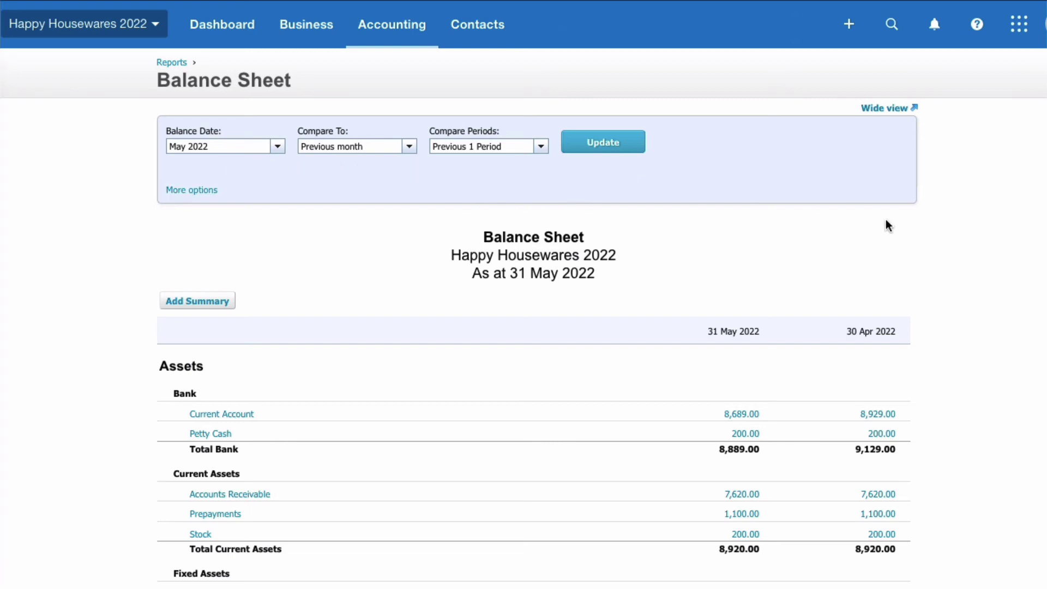
- Scroll the 31 May 2022 Balance Sheet to Retained Earnings of 2,758.00 against 0.00
scroll(921, 229, down, 8)
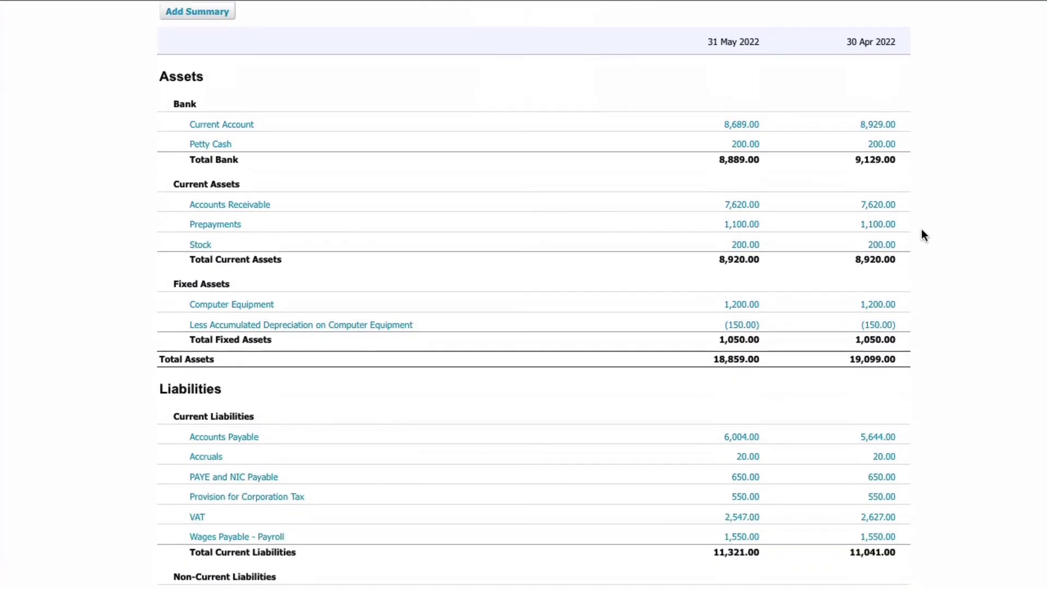
scroll(921, 234, down, 4)
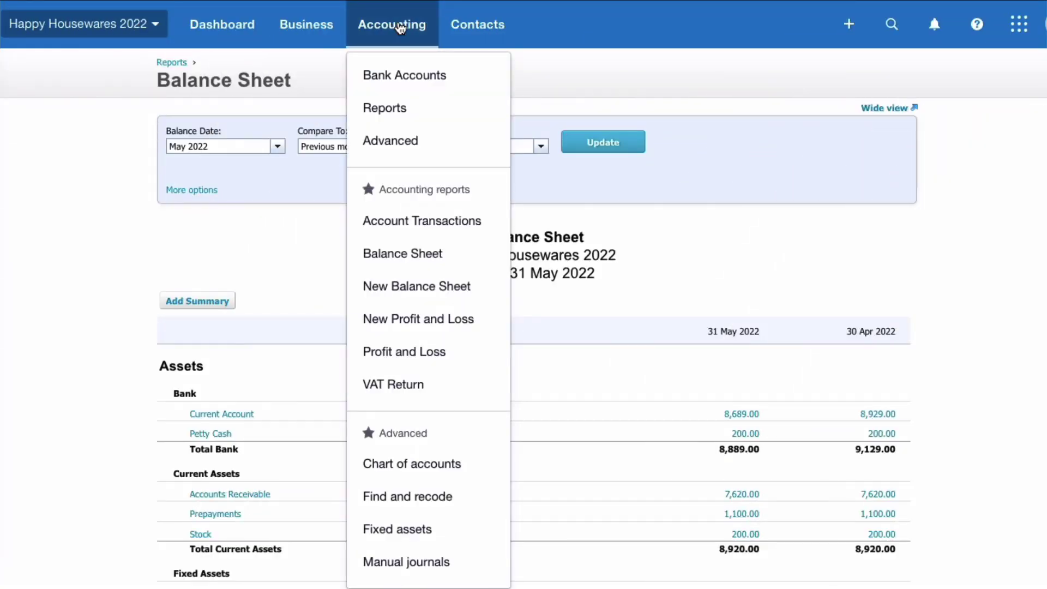
- Run the Account Transactions report for 960 - Retained Earnings over May 2022
click(433, 221)
click(188, 156)
text(ret)
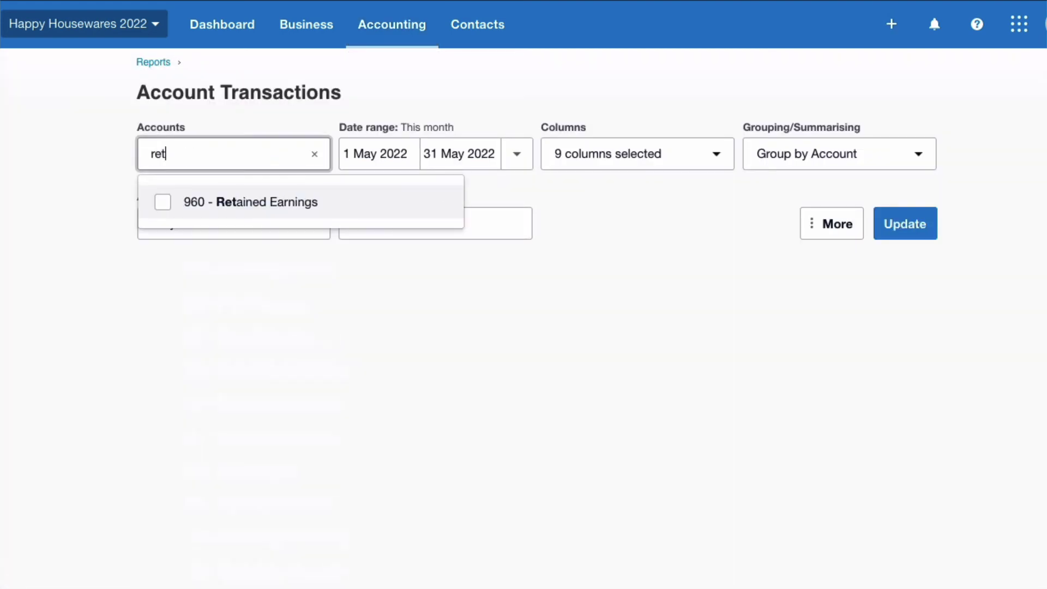
click(272, 205)
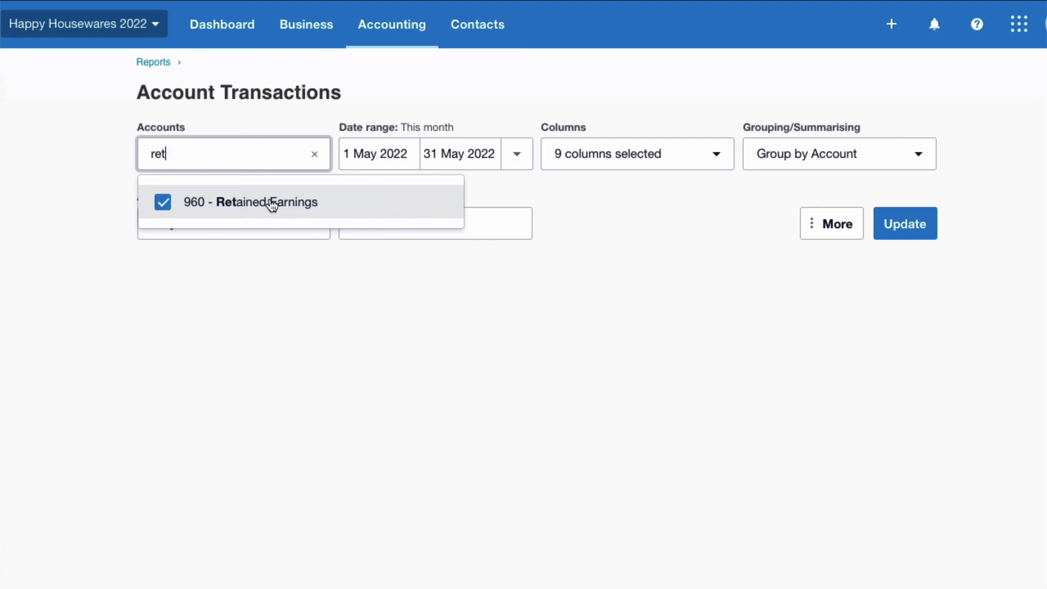
click(740, 254)
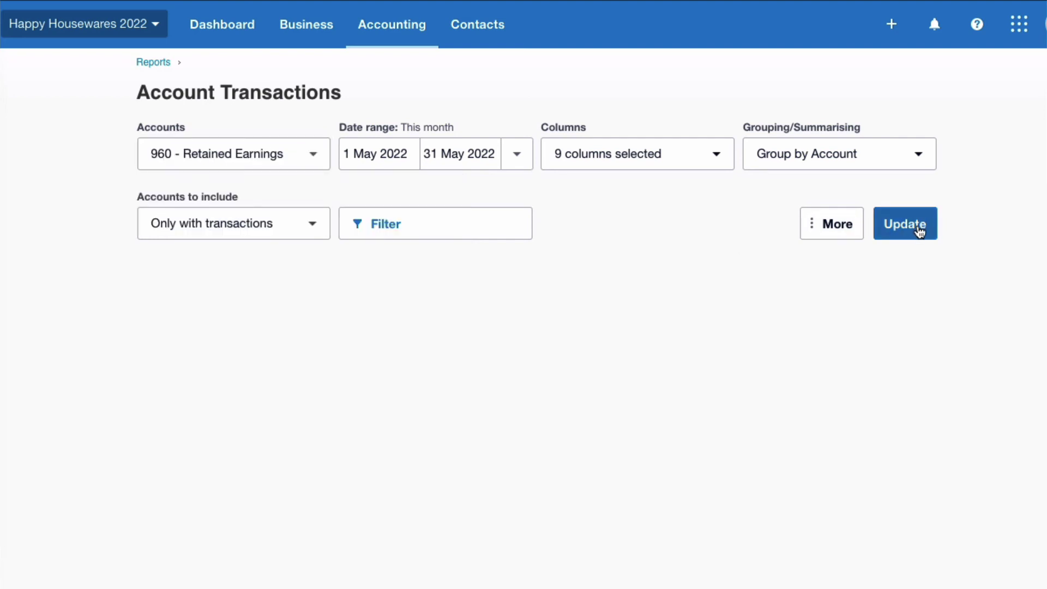
click(920, 231)
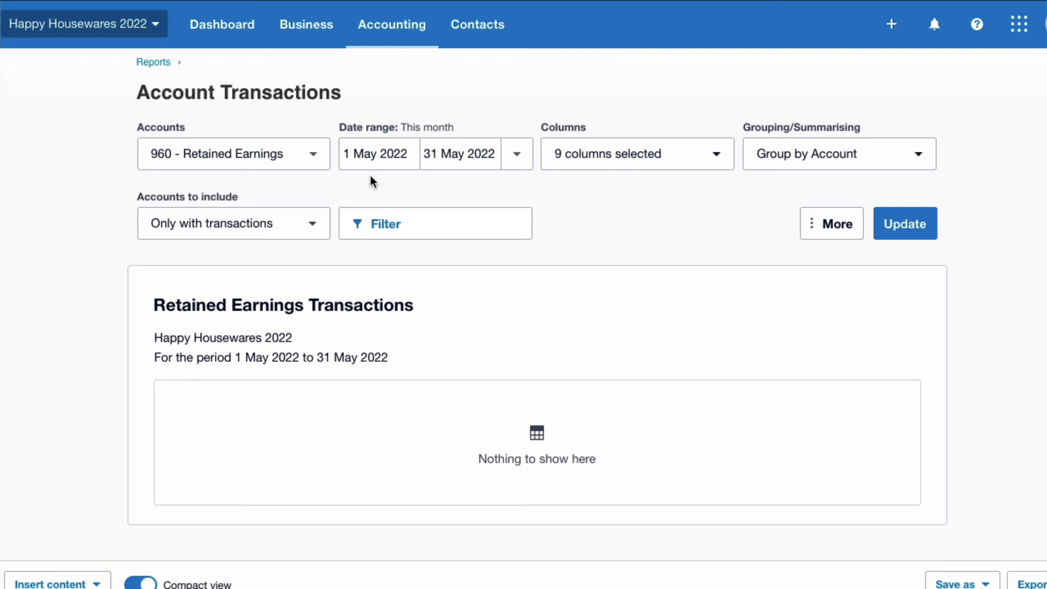
- Change the start date to 1 April 2022 and rerun, showing the 2,758.00 Net Profit entry
click(414, 151)
click(418, 151)
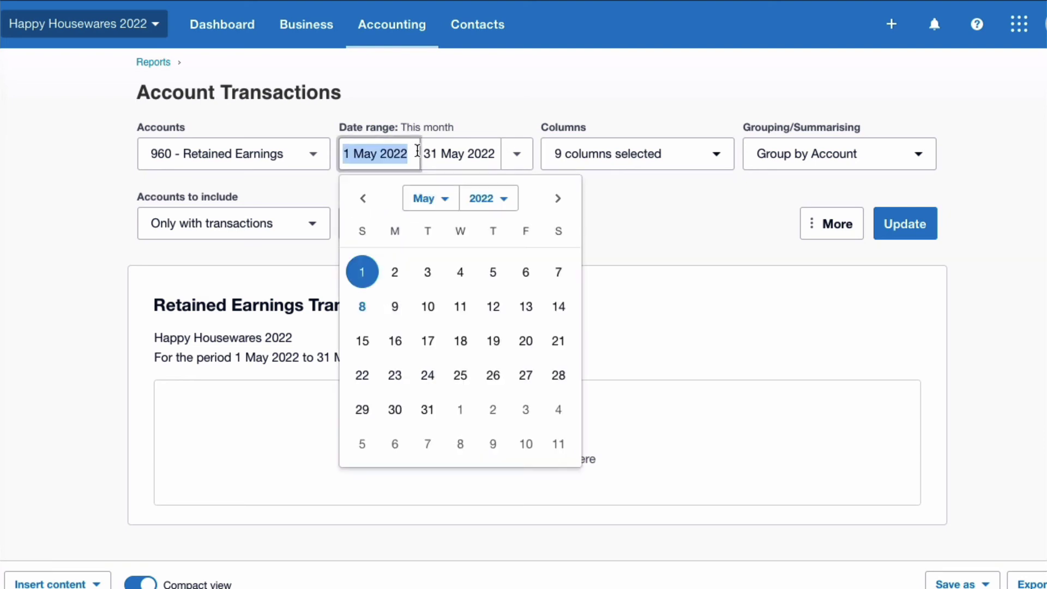
click(366, 197)
click(526, 272)
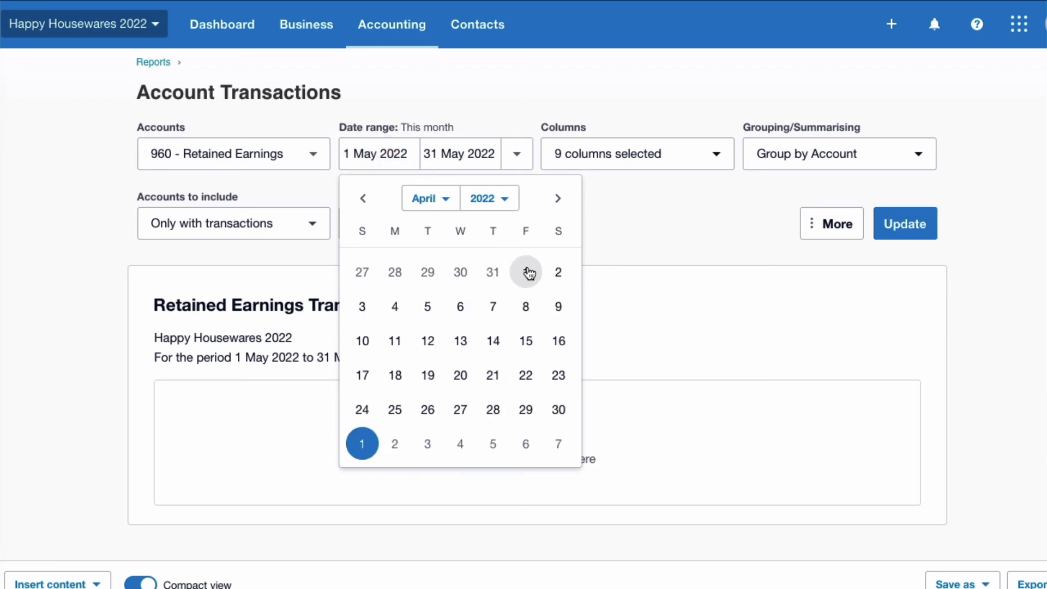
click(527, 272)
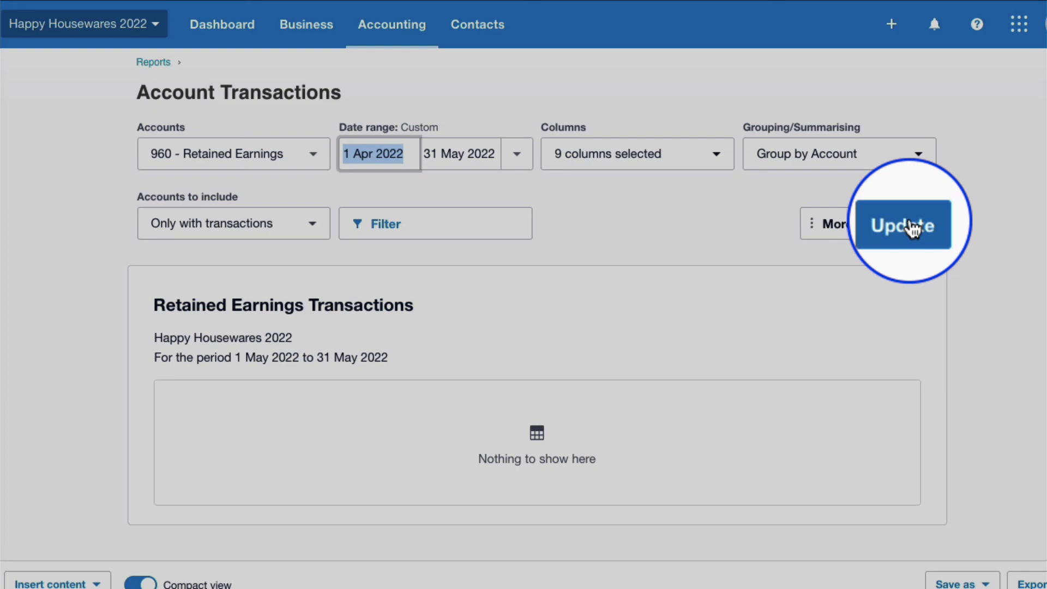
click(905, 224)
scroll(415, 545, down, 1)
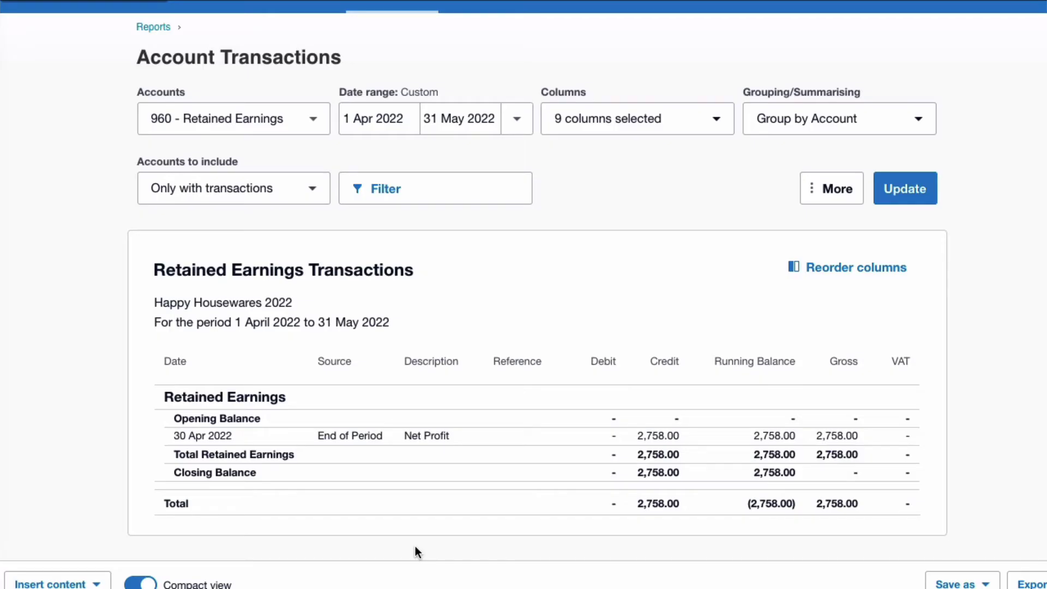